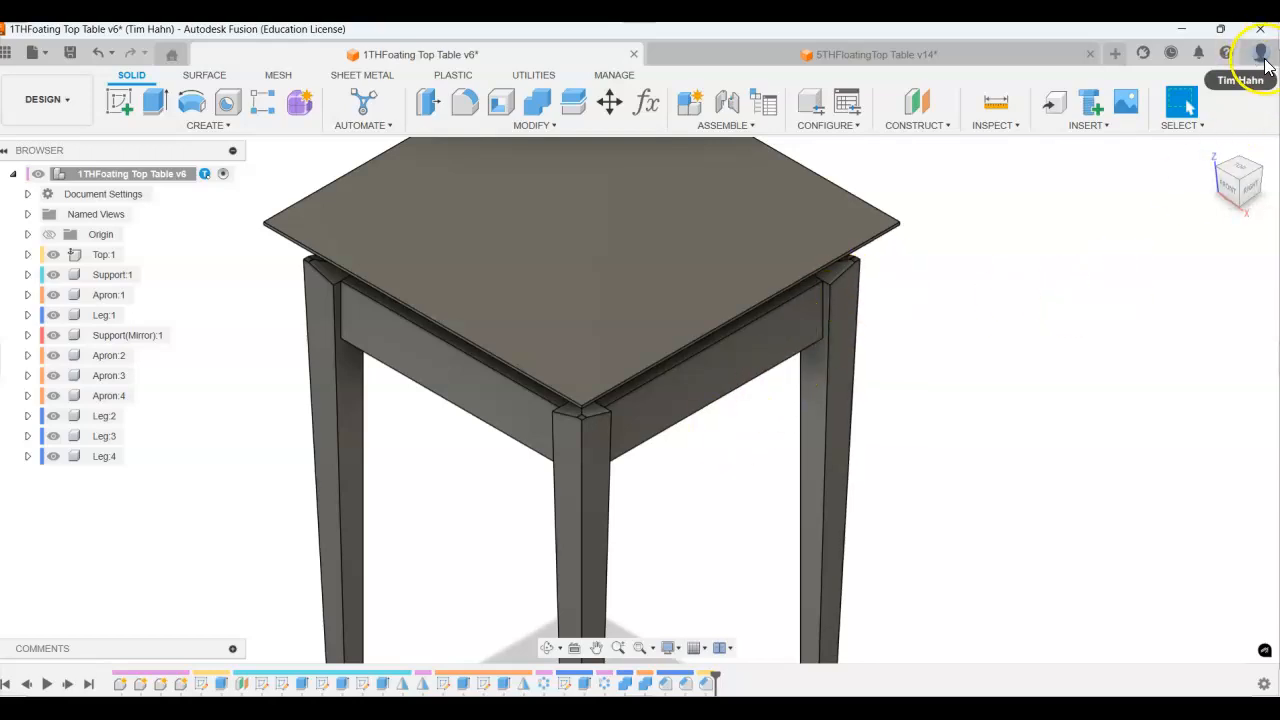
Turn on component colors for the table model and switch to the Manufacture workspace.
{"action": "left_click", "coordinate": [993, 125]}
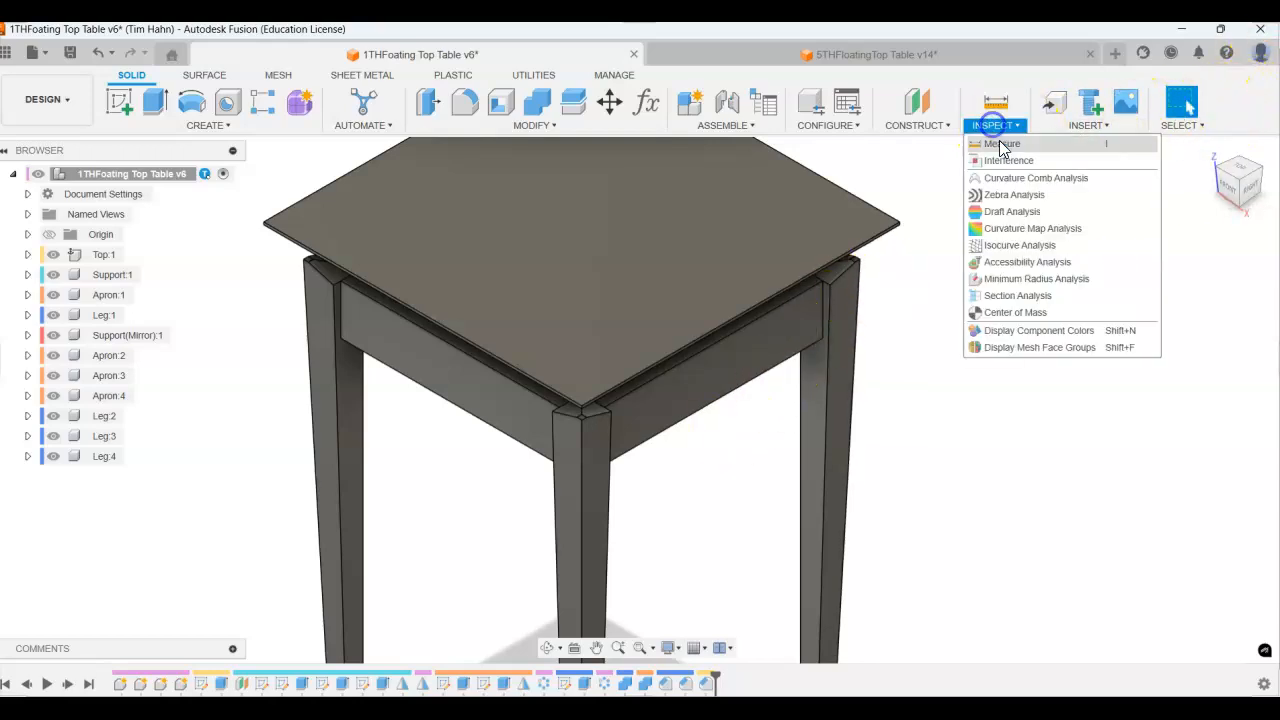
{"action": "left_click", "coordinate": [1027, 337]}
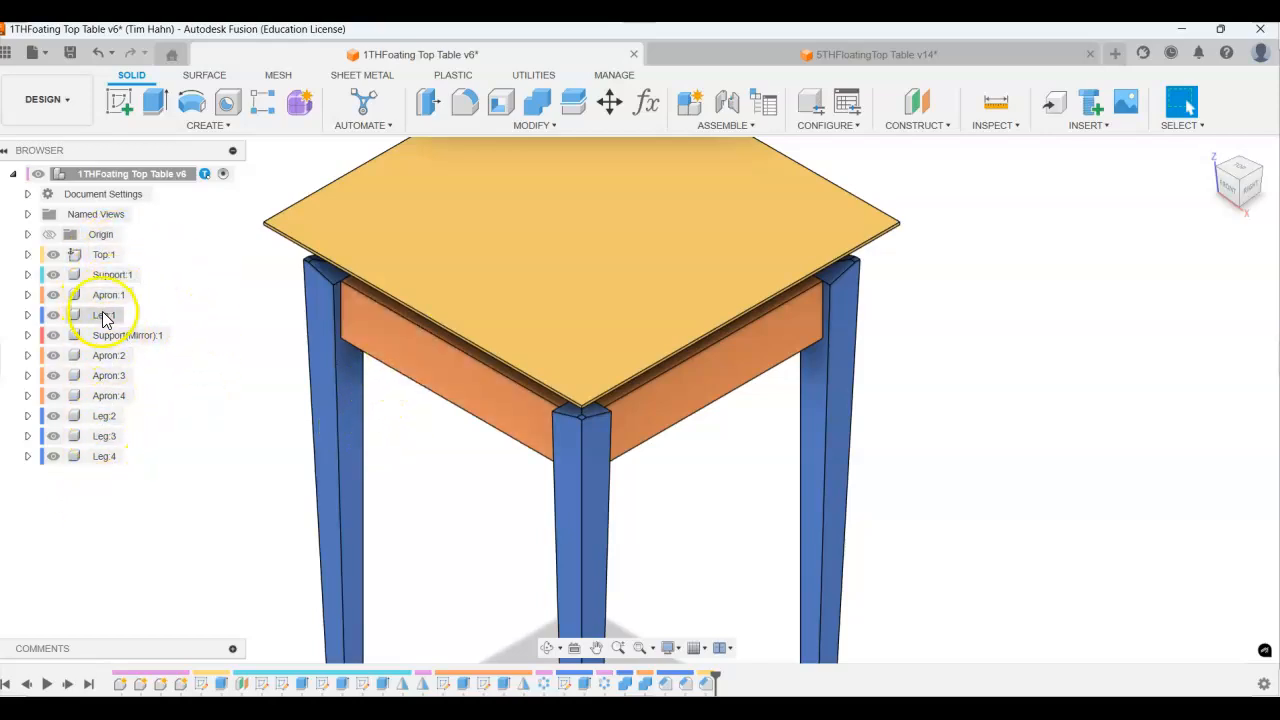
{"action": "left_click", "coordinate": [62, 110]}
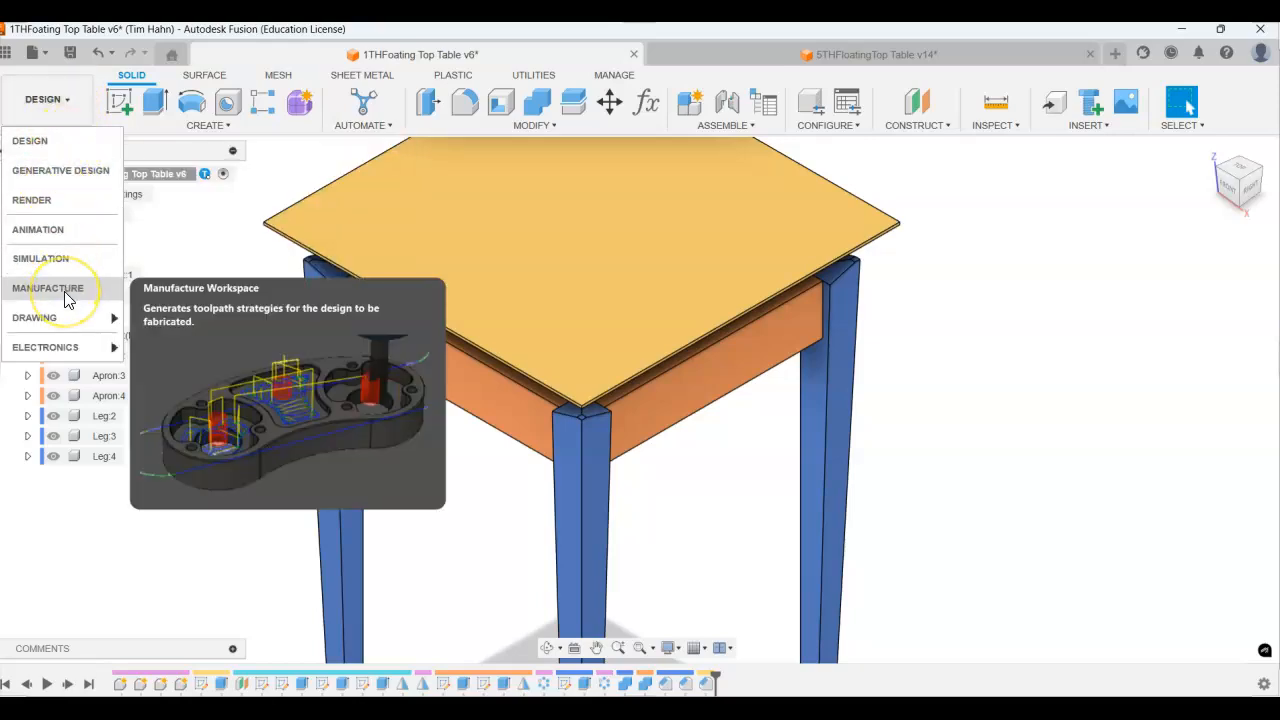
{"action": "left_click", "coordinate": [64, 291]}
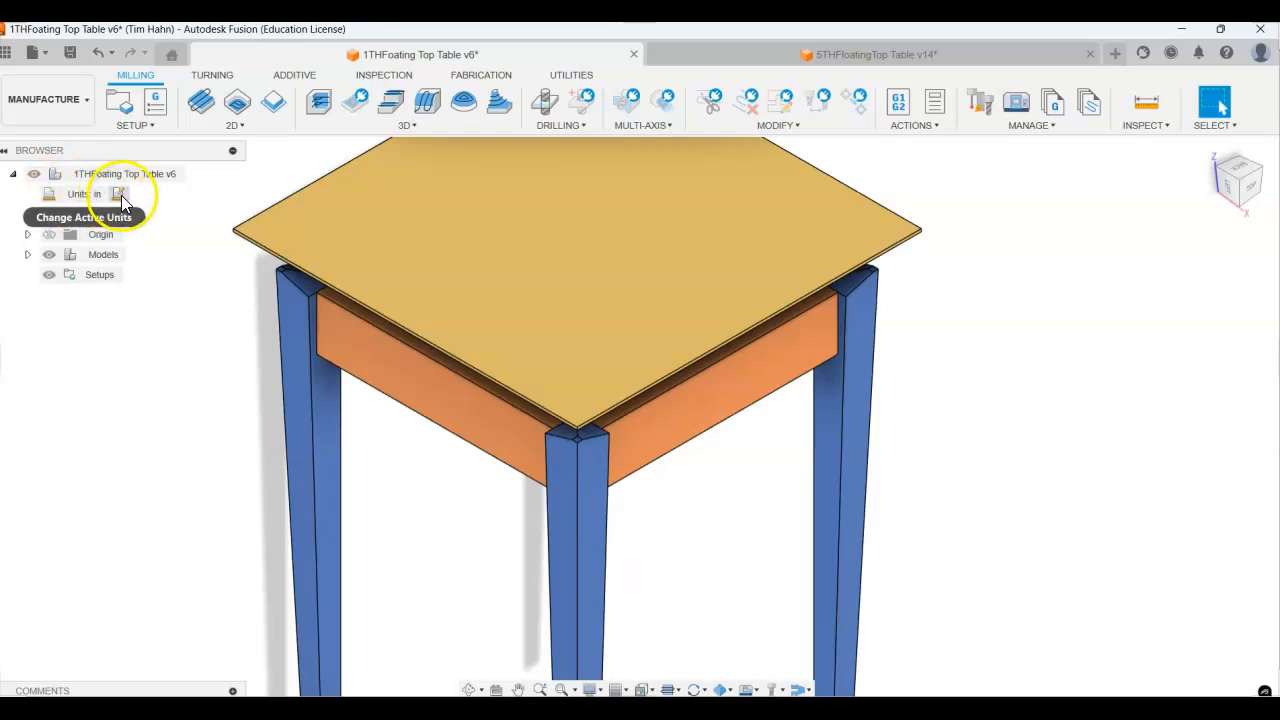
{"action": "left_click", "coordinate": [121, 195]}
{"action": "left_click", "coordinate": [1186, 253]}
{"action": "left_click", "coordinate": [1195, 274]}
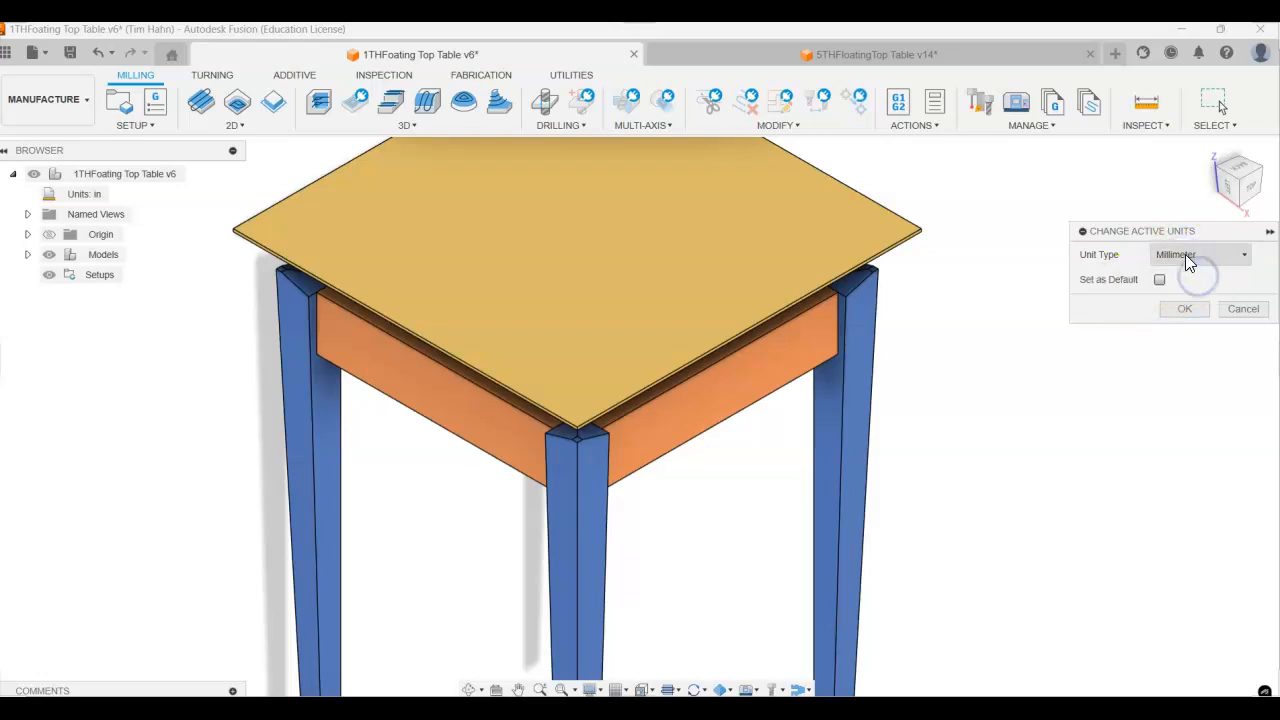
{"action": "left_click", "coordinate": [1186, 260]}
{"action": "left_click", "coordinate": [1177, 290]}
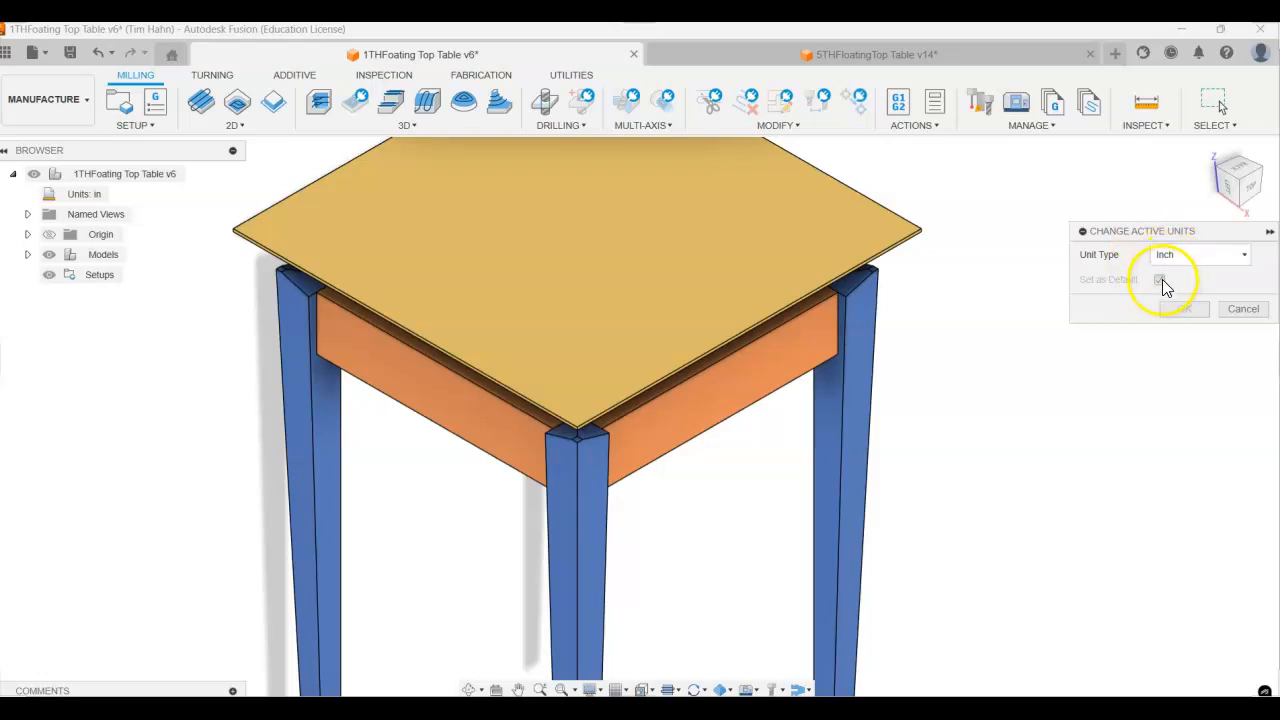
{"action": "left_click", "coordinate": [1240, 310]}
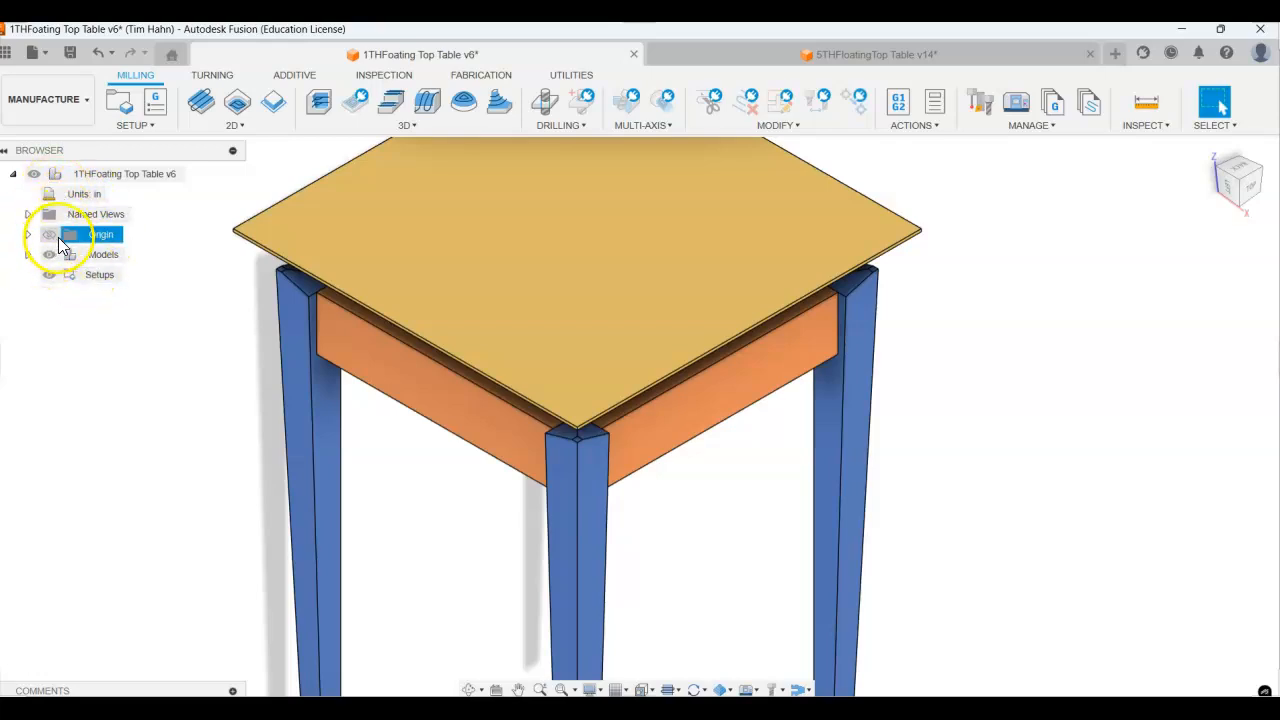
Expand the manufacturing models and the floating top table model to list its components.
{"action": "left_click", "coordinate": [27, 254]}
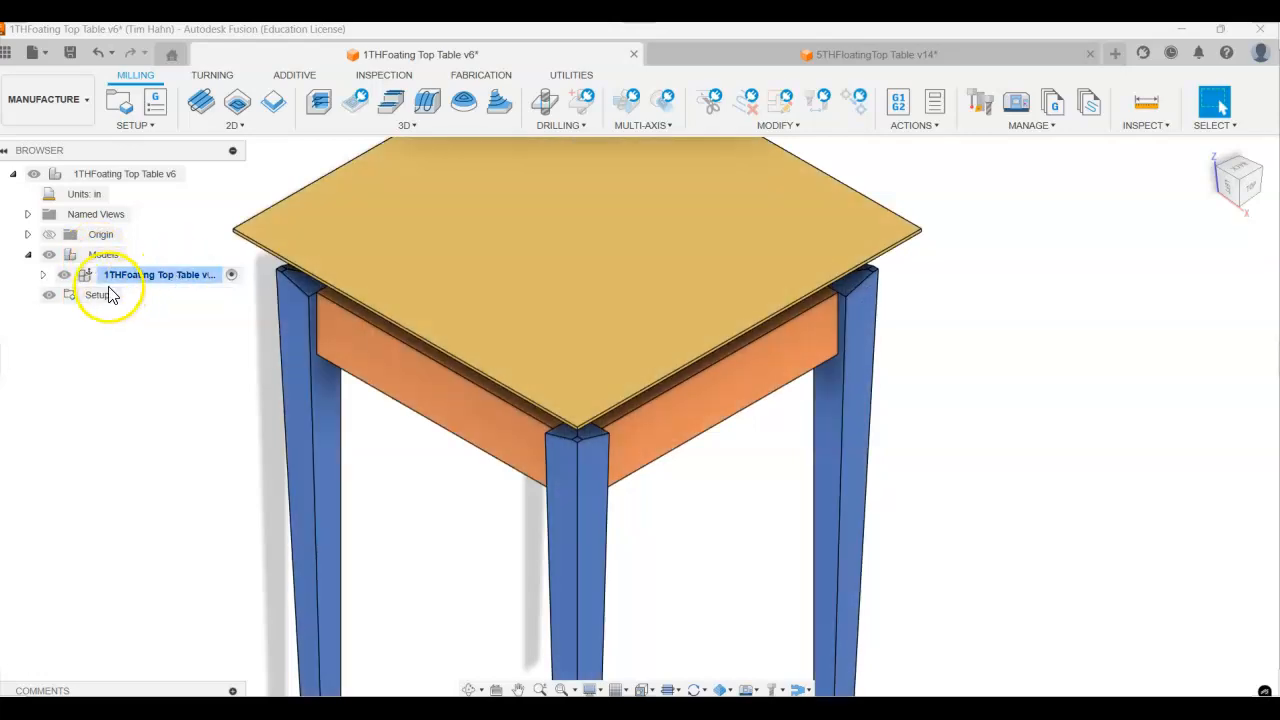
{"action": "left_click", "coordinate": [43, 274]}
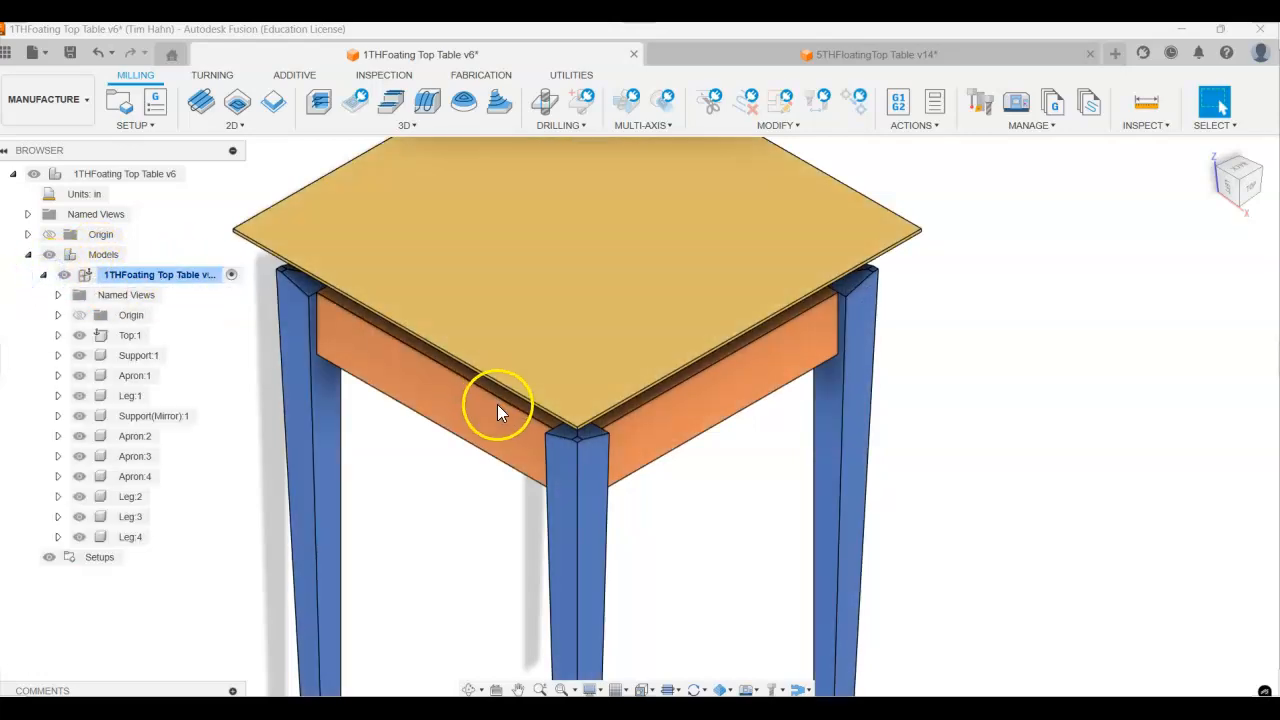
{"action": "left_click", "coordinate": [44, 275]}
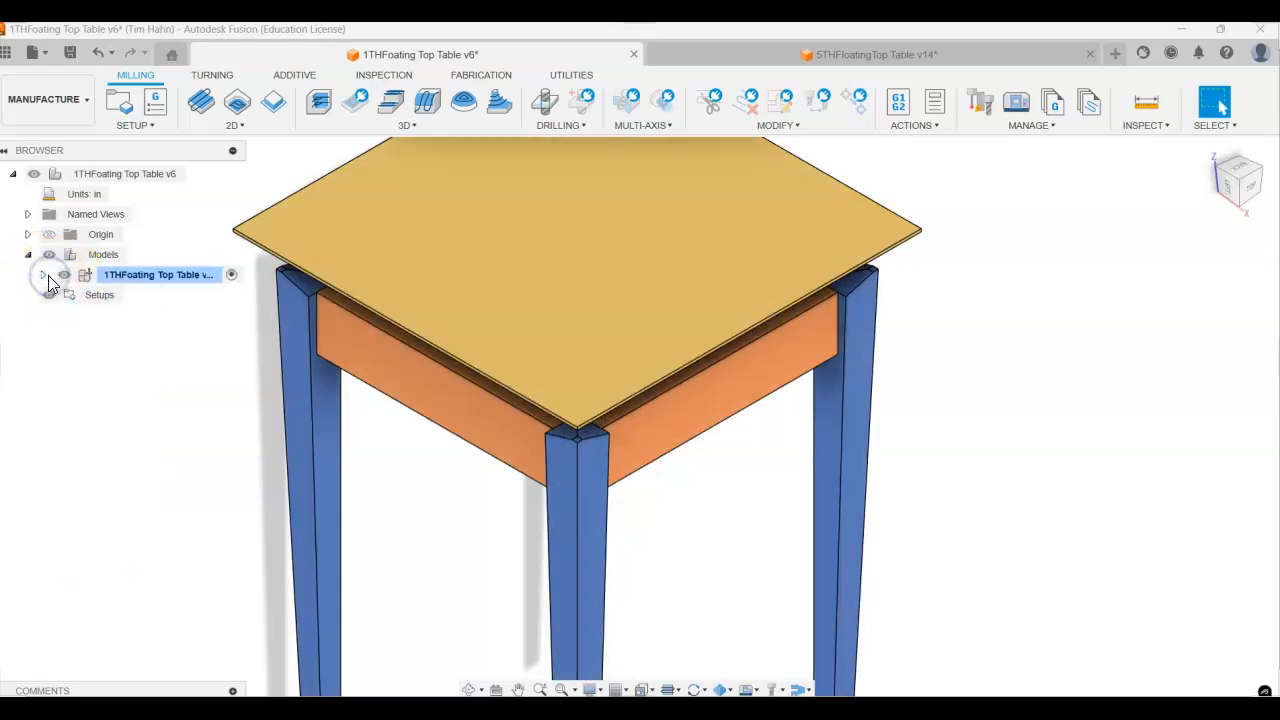
{"action": "left_click", "coordinate": [44, 275]}
{"action": "left_click", "coordinate": [44, 275]}
{"action": "left_click", "coordinate": [44, 275]}
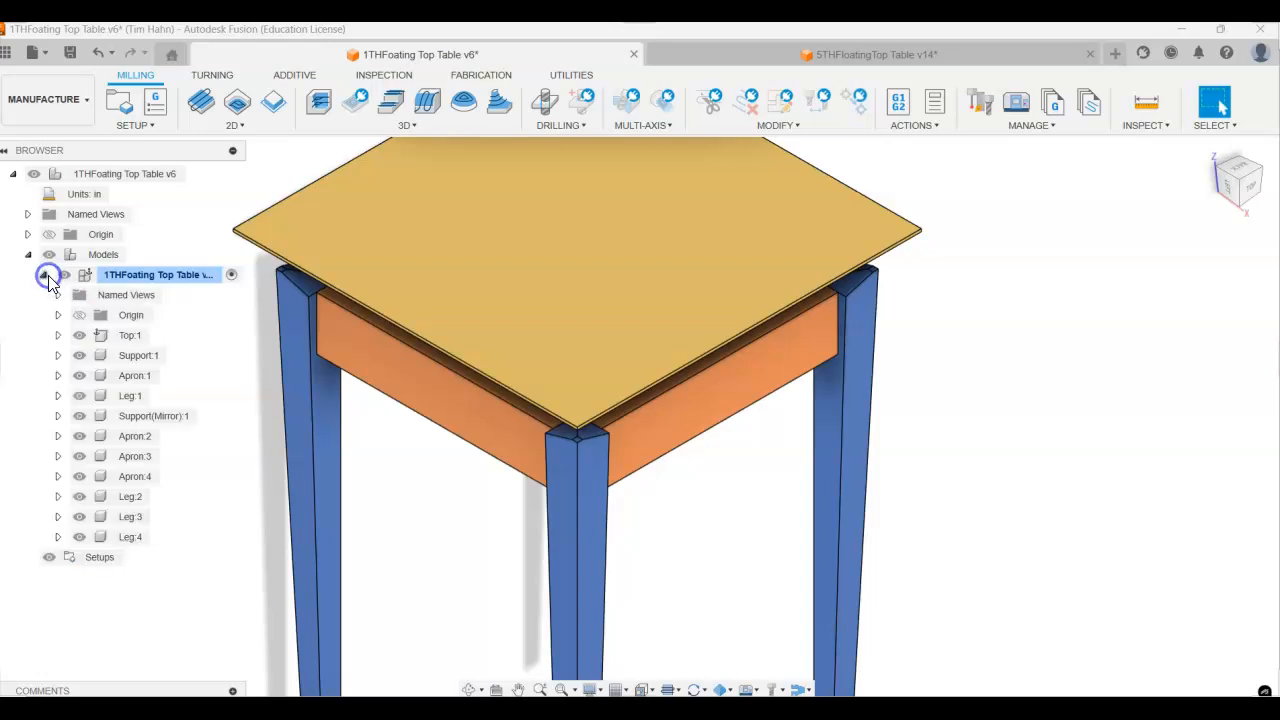
{"action": "left_click", "coordinate": [44, 275]}
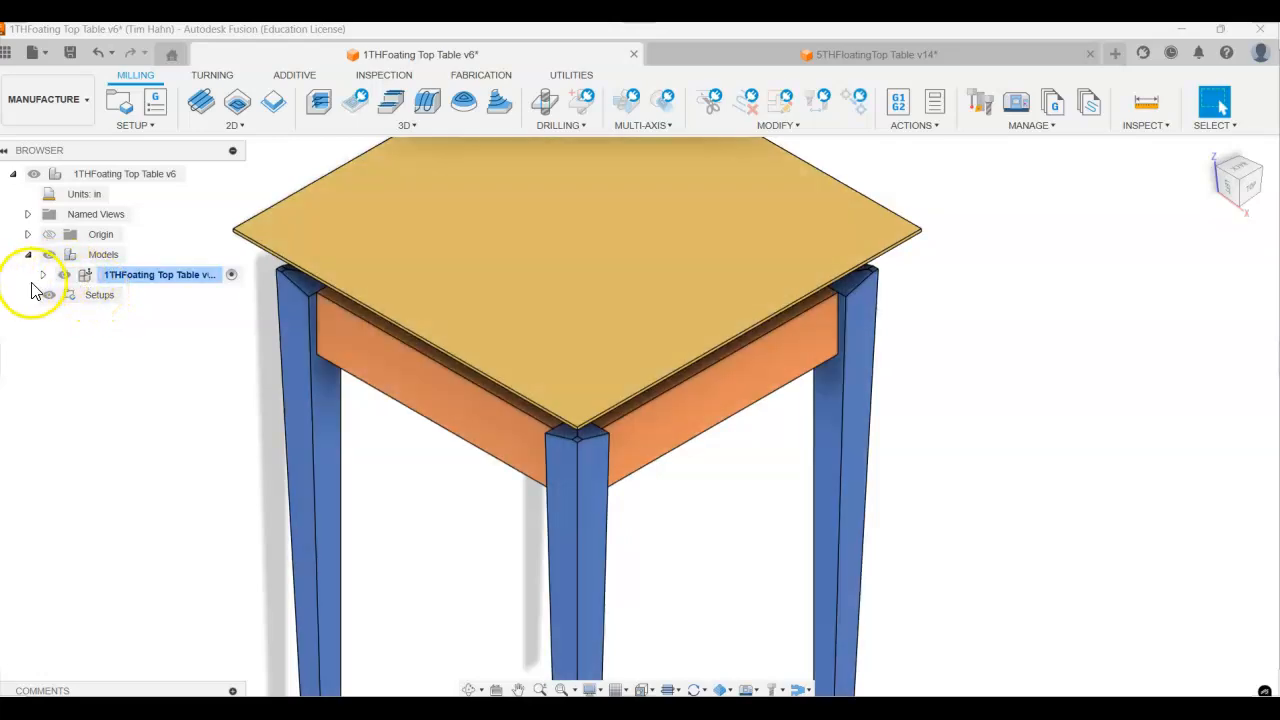
{"action": "left_click", "coordinate": [44, 275]}
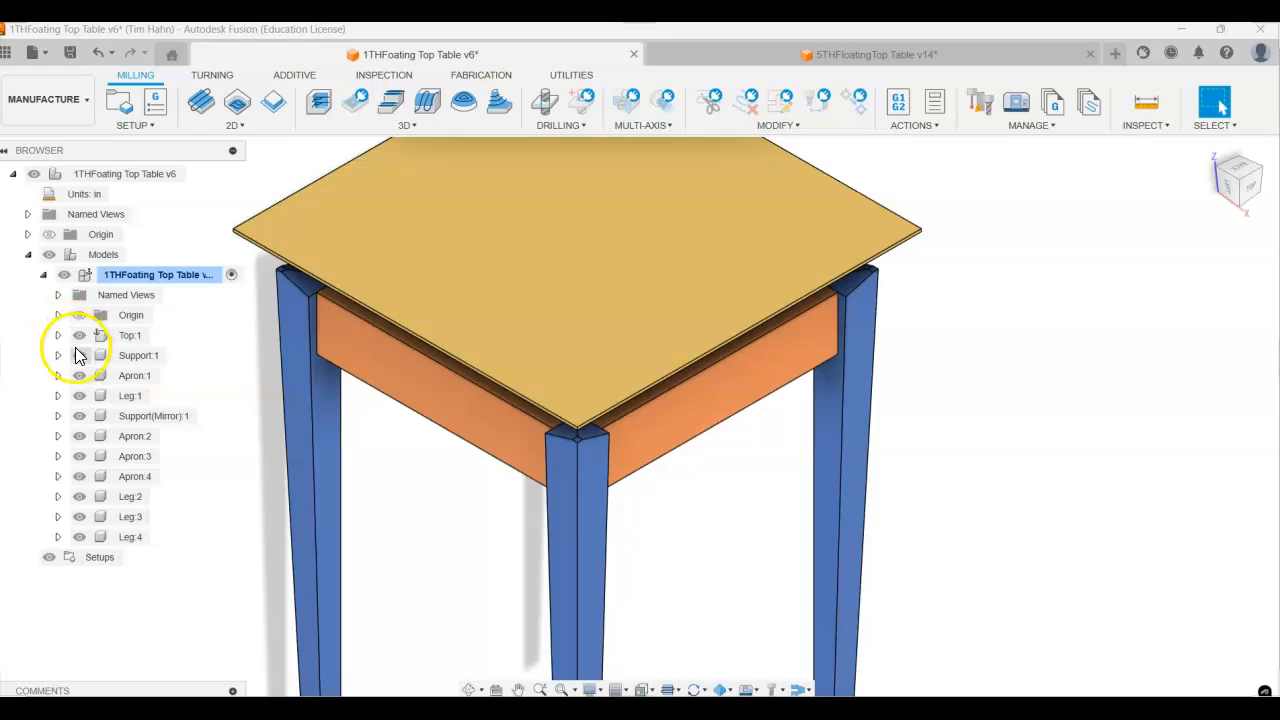
Hide the top, both supports, all four legs and Apron:2 to Apron:4, leaving only Apron:1 visible.
{"action": "left_click", "coordinate": [84, 337]}
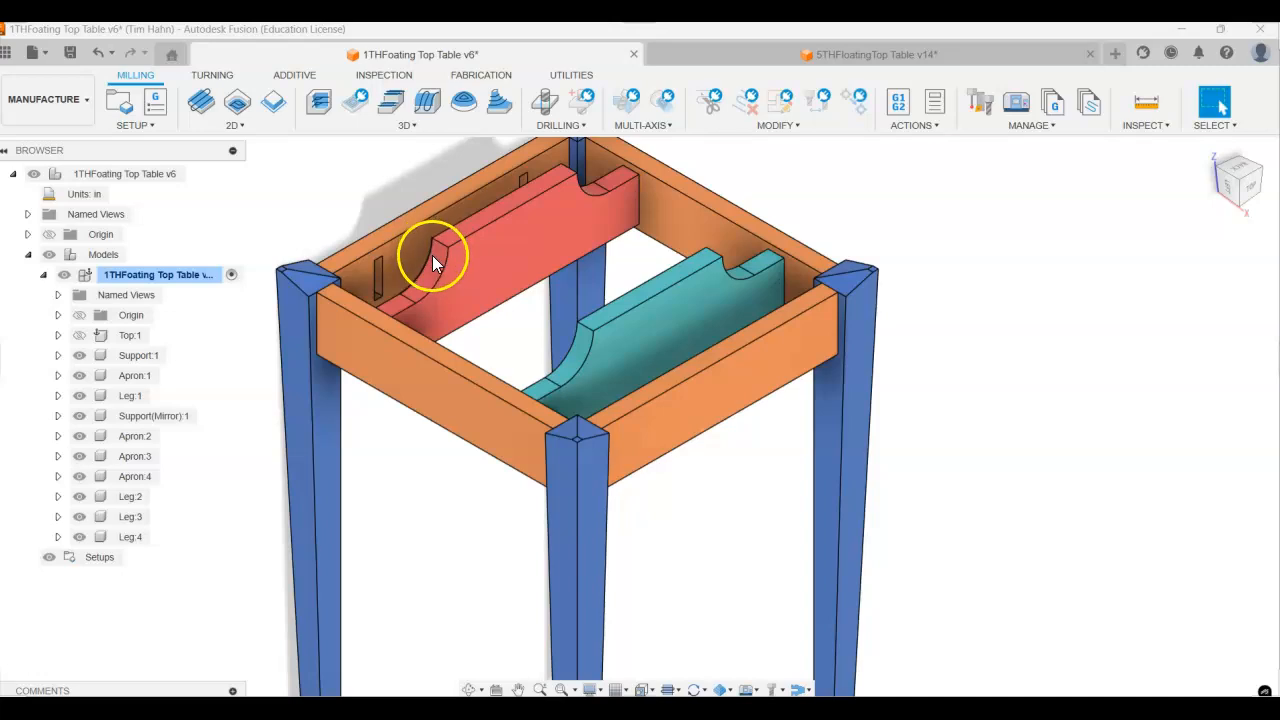
{"action": "left_click", "coordinate": [80, 358]}
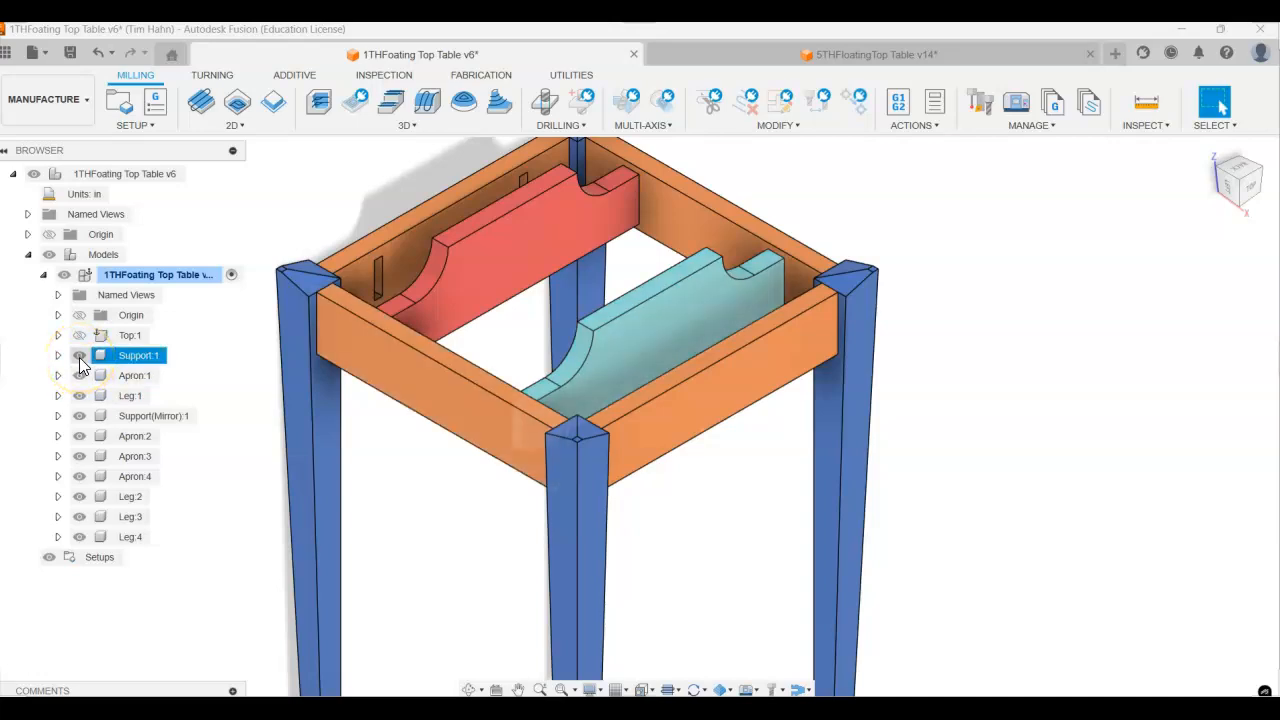
{"action": "left_click", "coordinate": [79, 357]}
{"action": "left_click", "coordinate": [79, 401]}
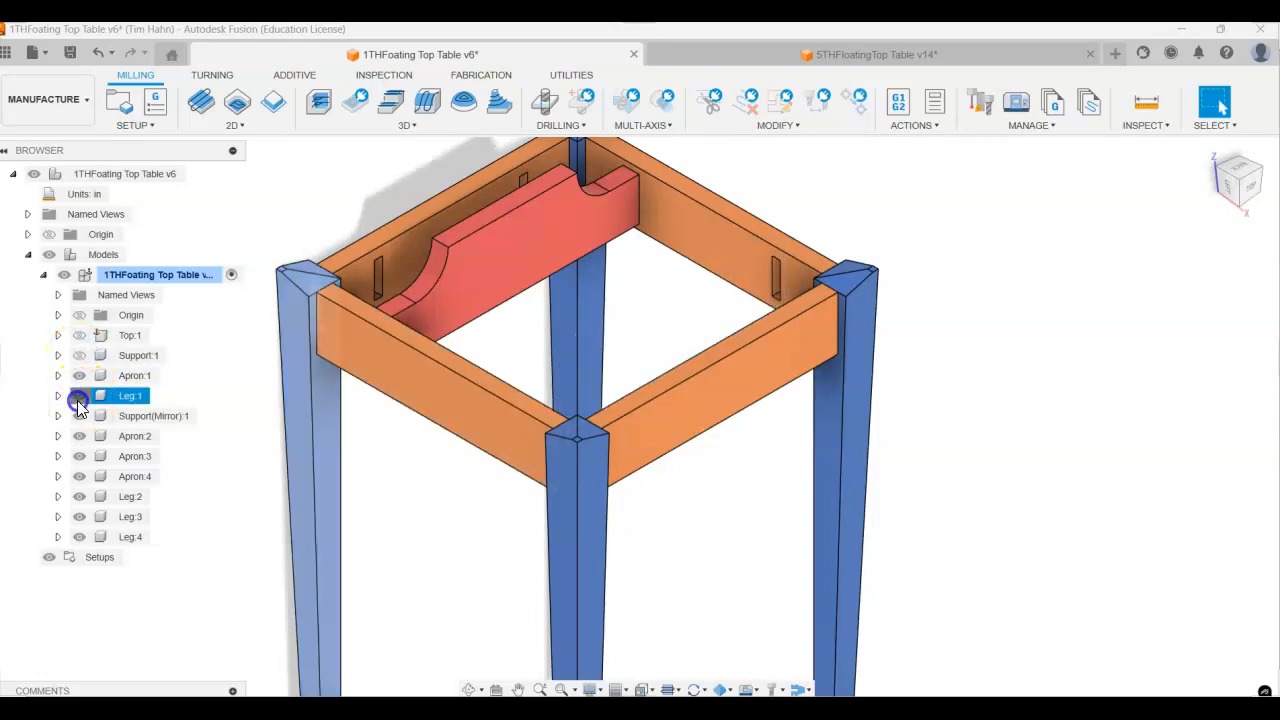
{"action": "left_click", "coordinate": [77, 400]}
{"action": "left_click", "coordinate": [80, 416]}
{"action": "left_click", "coordinate": [78, 436]}
{"action": "left_click", "coordinate": [75, 456]}
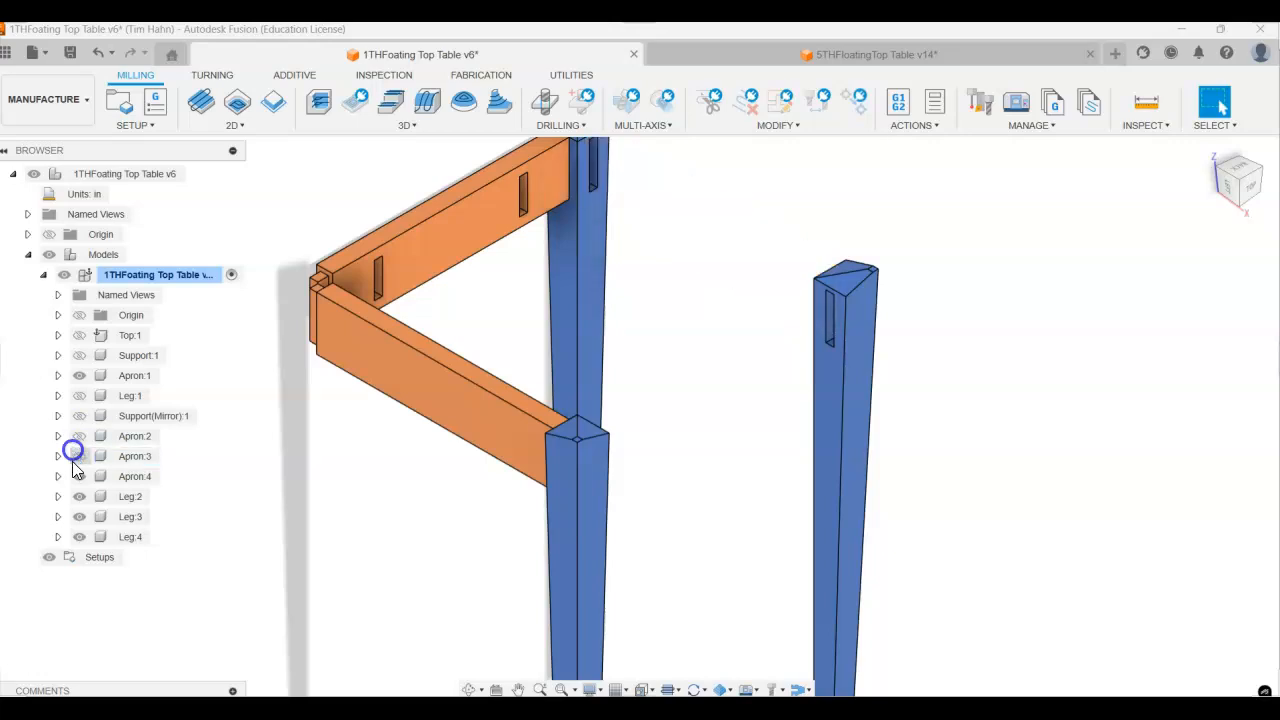
{"action": "left_click", "coordinate": [79, 476]}
{"action": "left_click", "coordinate": [81, 497]}
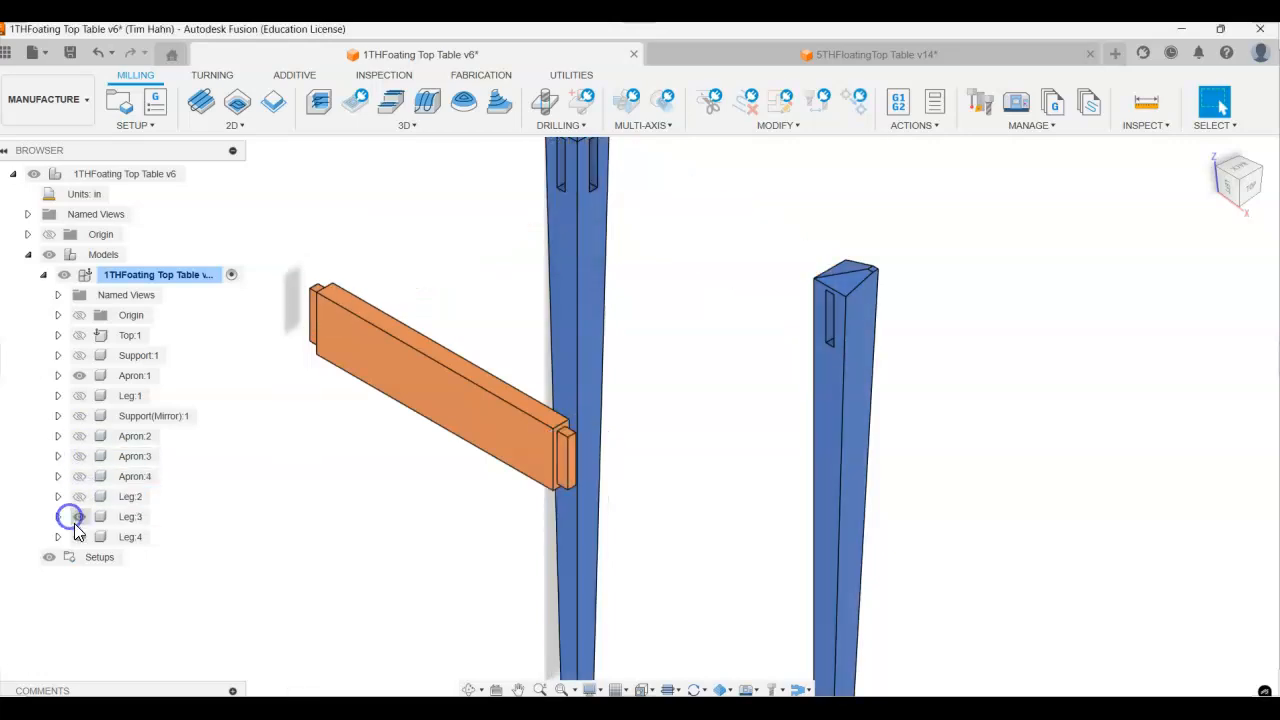
{"action": "left_click", "coordinate": [77, 517]}
{"action": "left_click", "coordinate": [80, 537]}
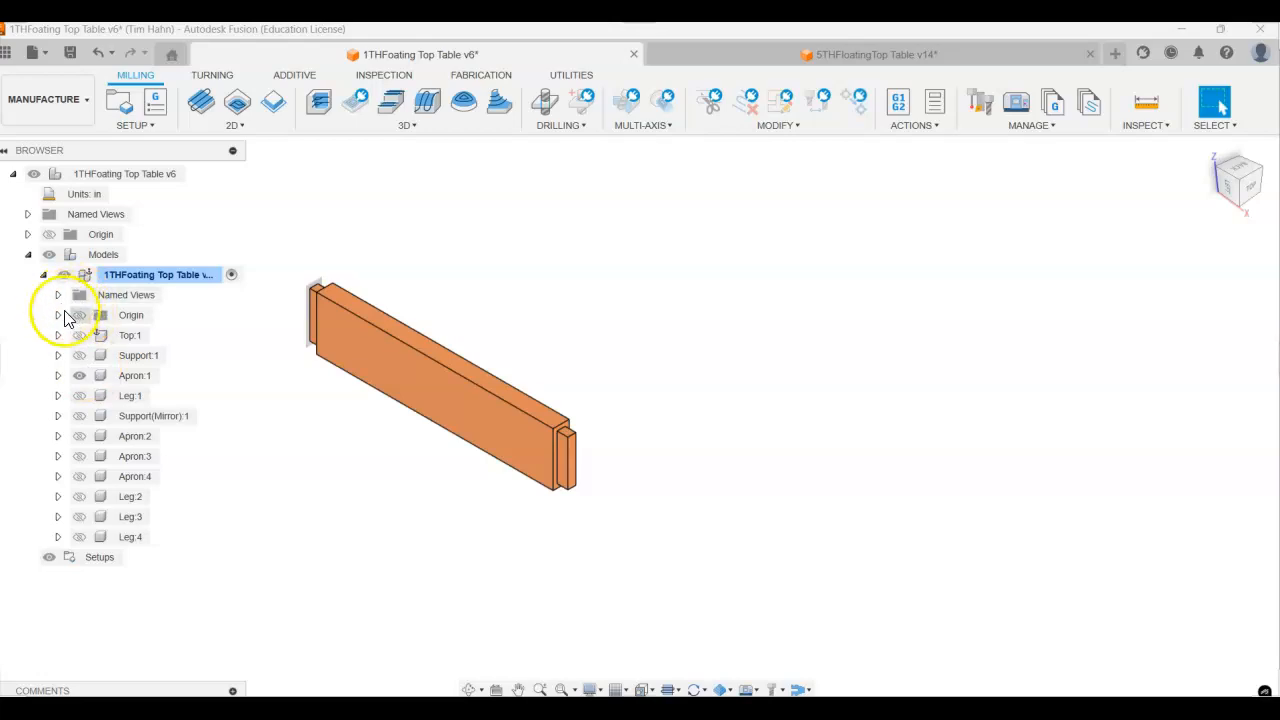
{"action": "left_click", "coordinate": [44, 275]}
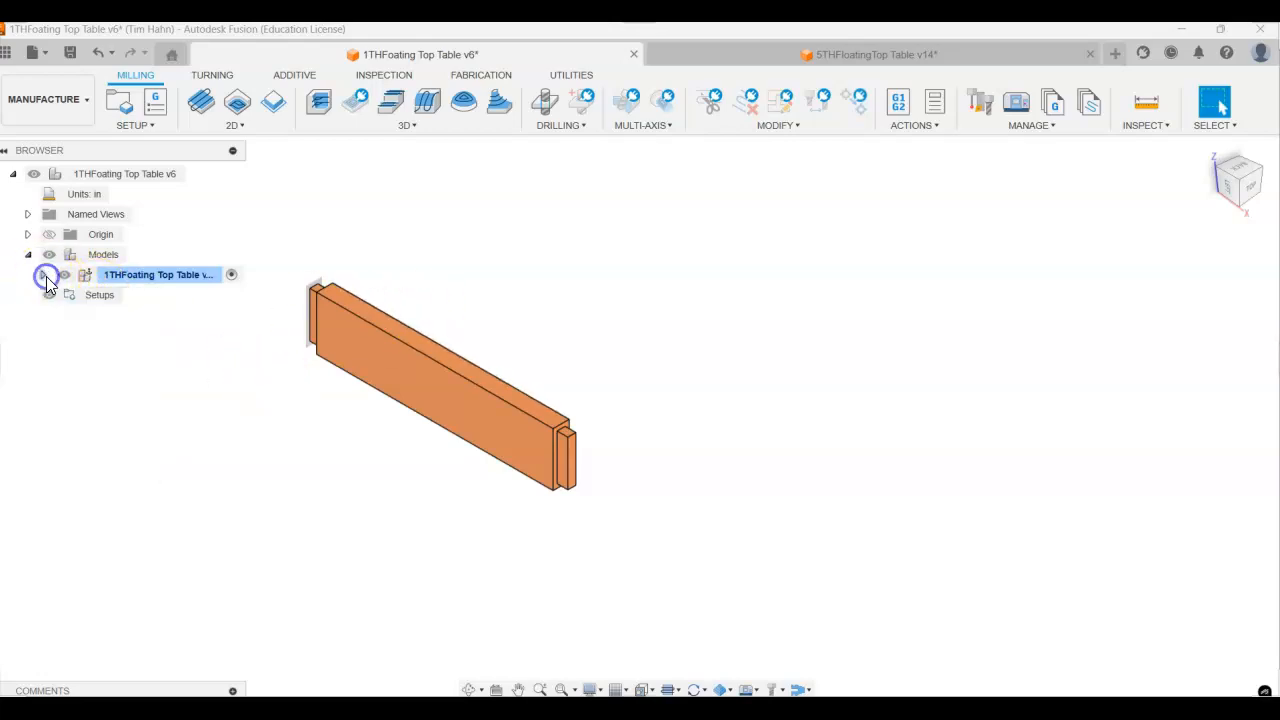
Create a milling setup with Apron:1 as its only model and name it SetupApron.
{"action": "left_click", "coordinate": [134, 126]}
{"action": "left_click", "coordinate": [140, 143]}
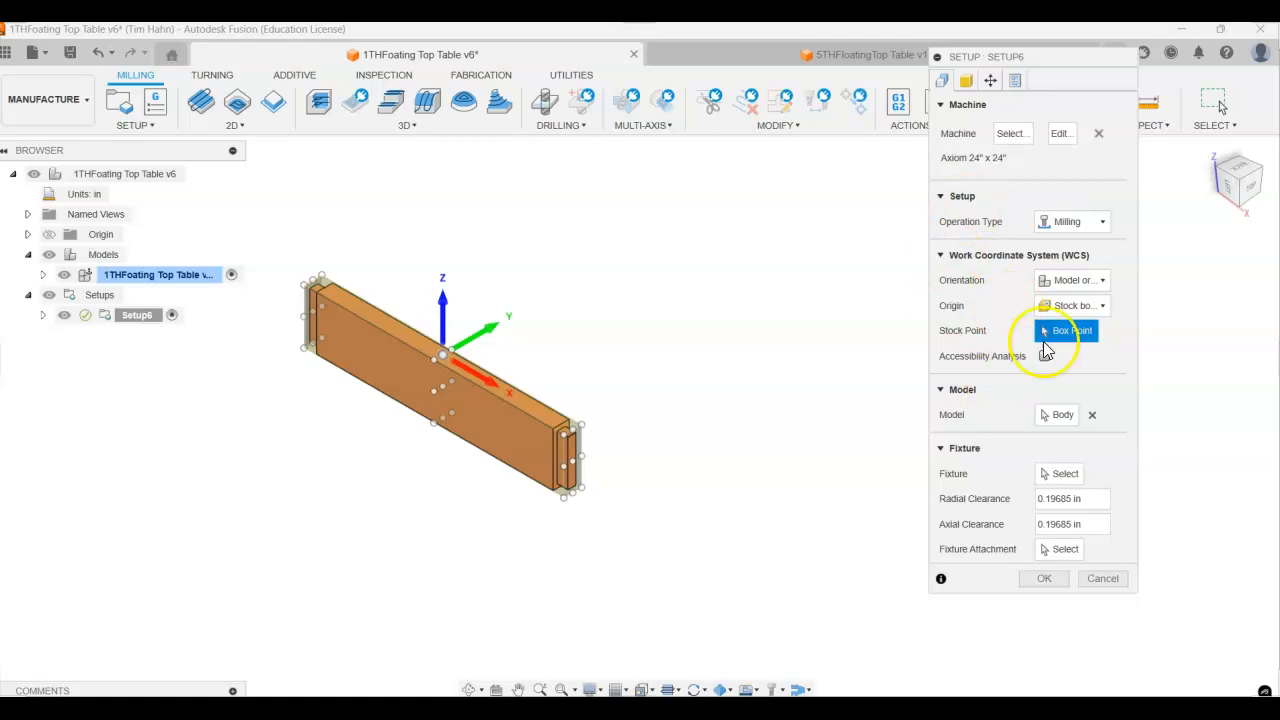
{"action": "left_click", "coordinate": [1072, 305]}
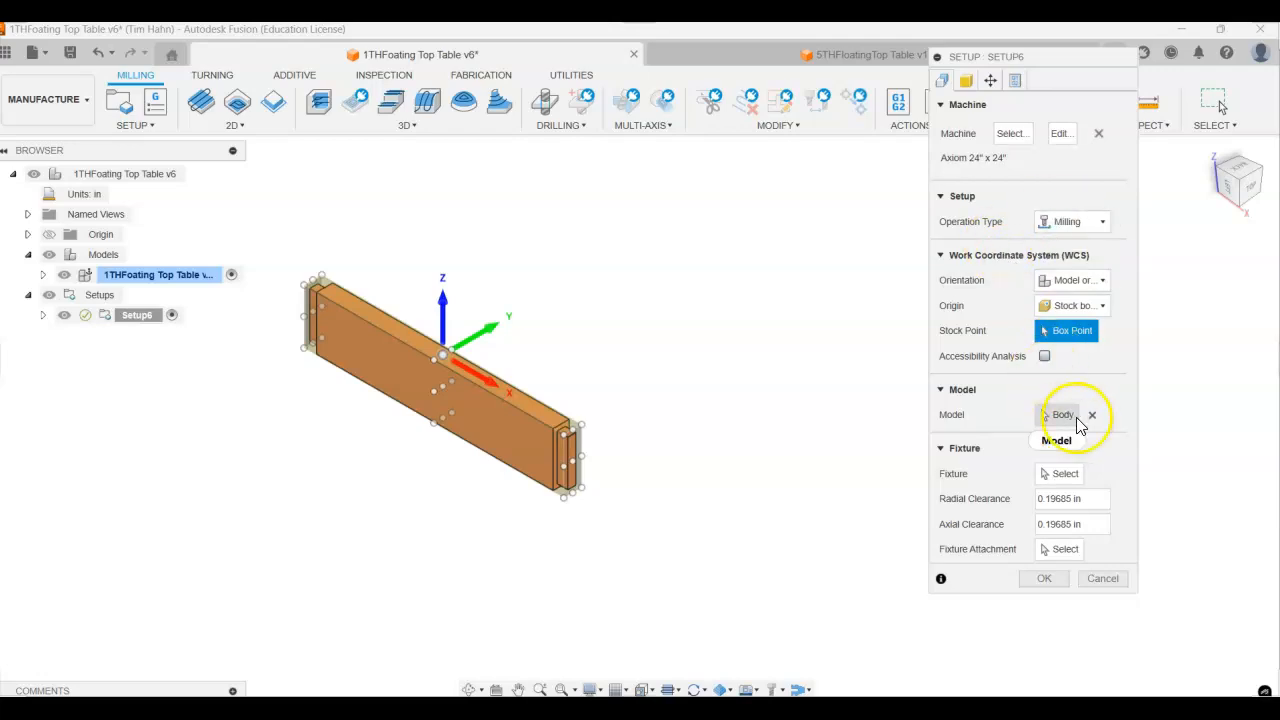
{"action": "left_click", "coordinate": [1092, 415]}
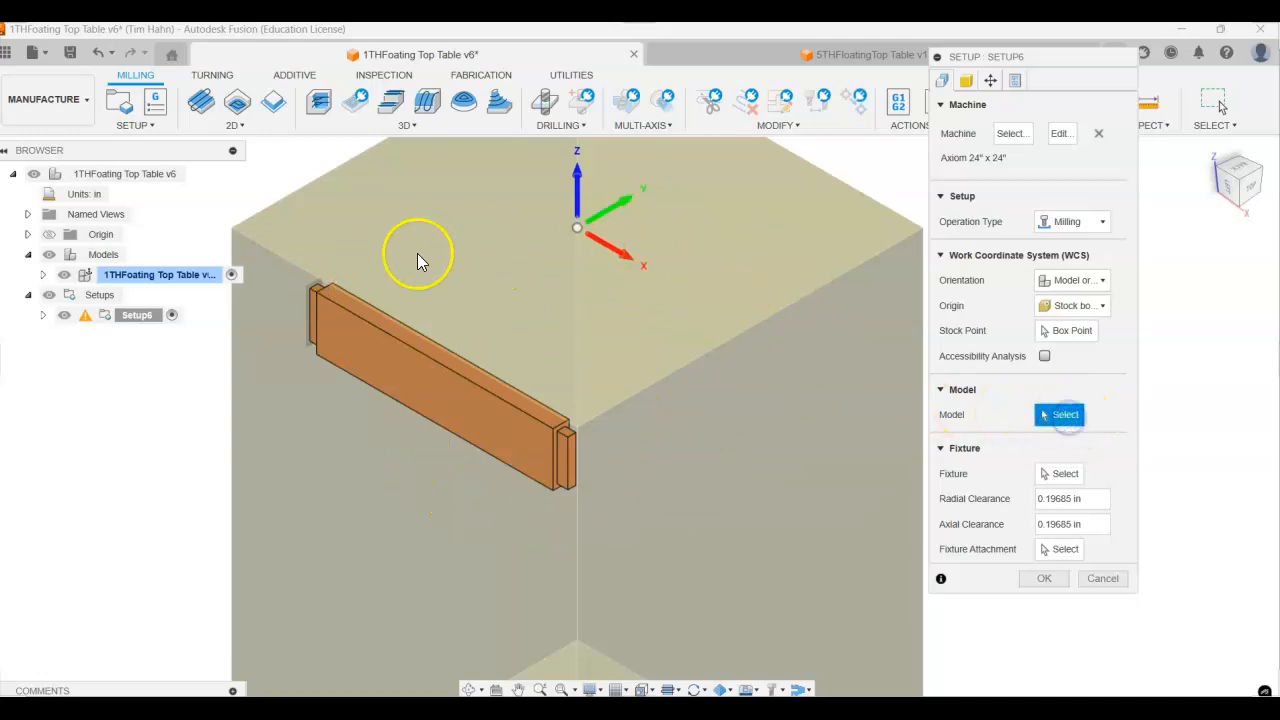
{"action": "left_click", "coordinate": [43, 274]}
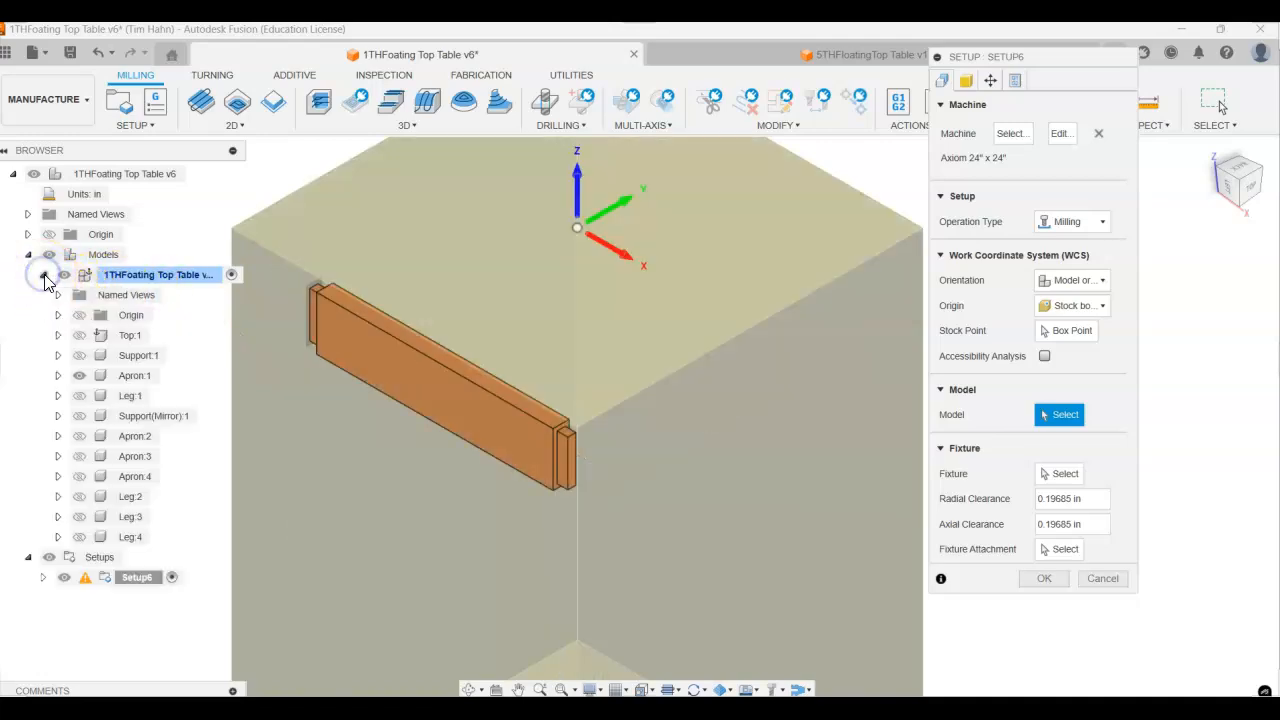
{"action": "left_click", "coordinate": [133, 377]}
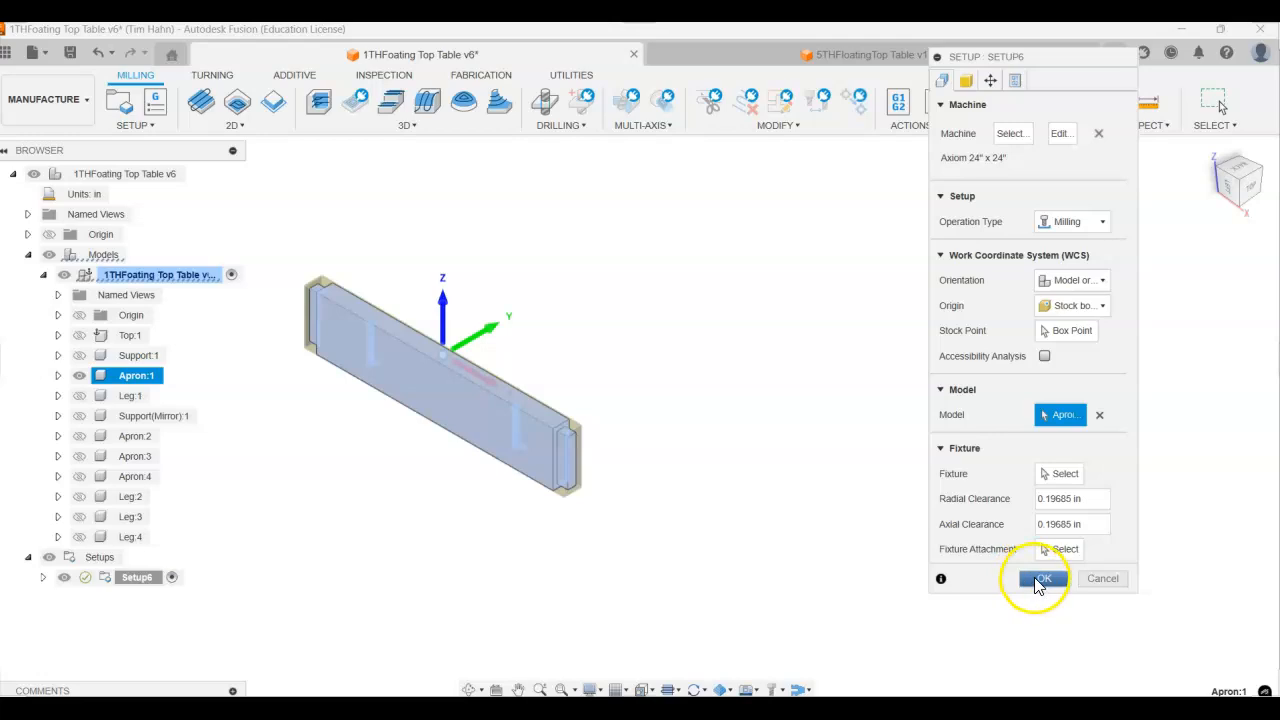
{"action": "left_click", "coordinate": [1036, 584]}
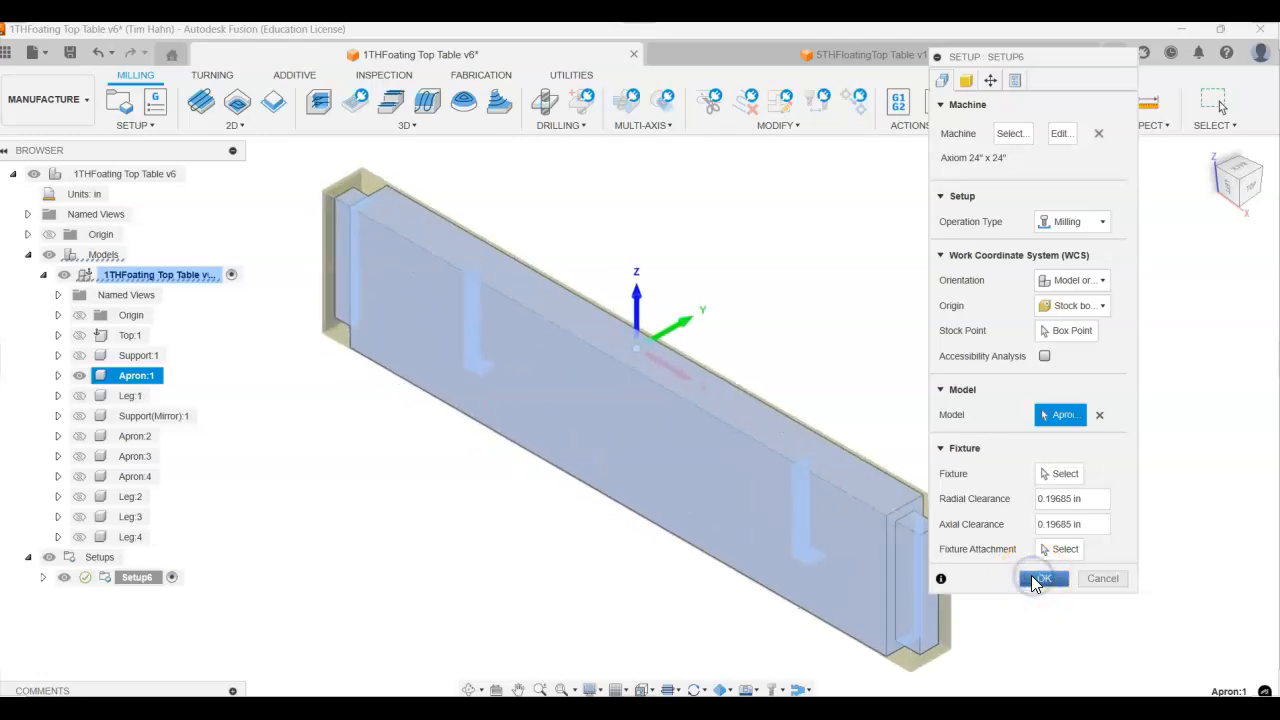
{"action": "left_click", "coordinate": [136, 586]}
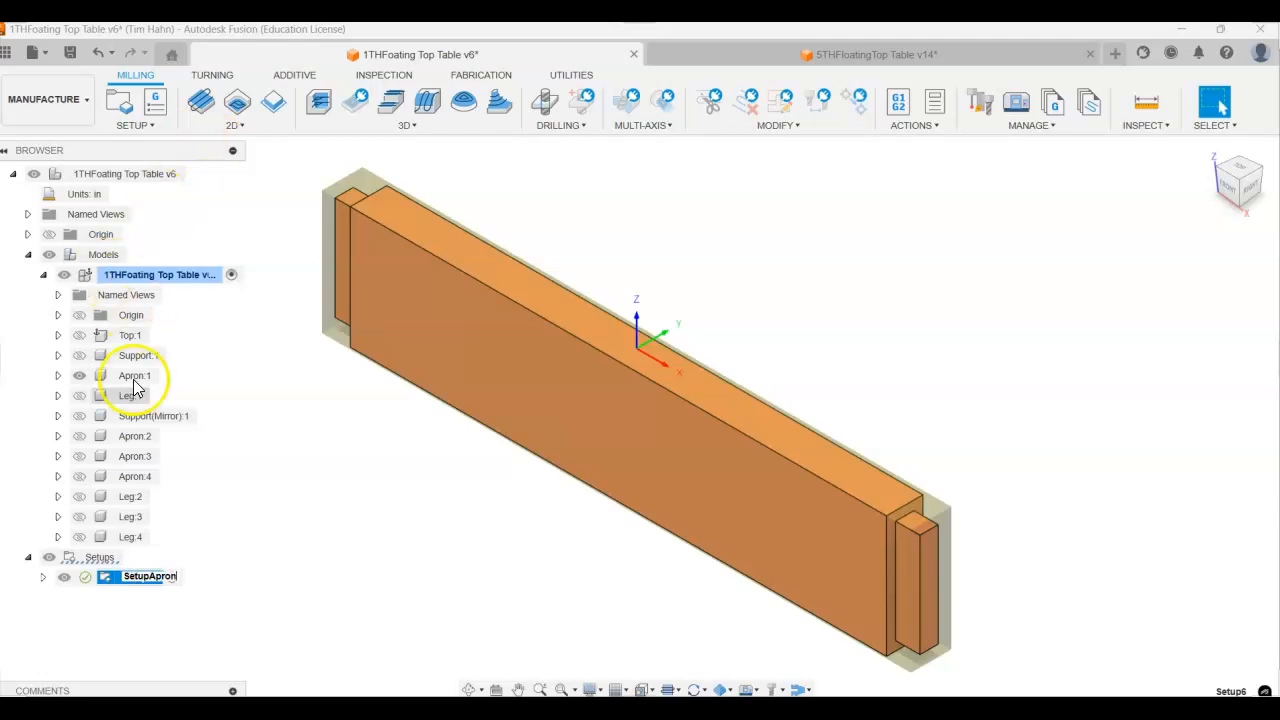
{"action": "left_click", "coordinate": [212, 588]}
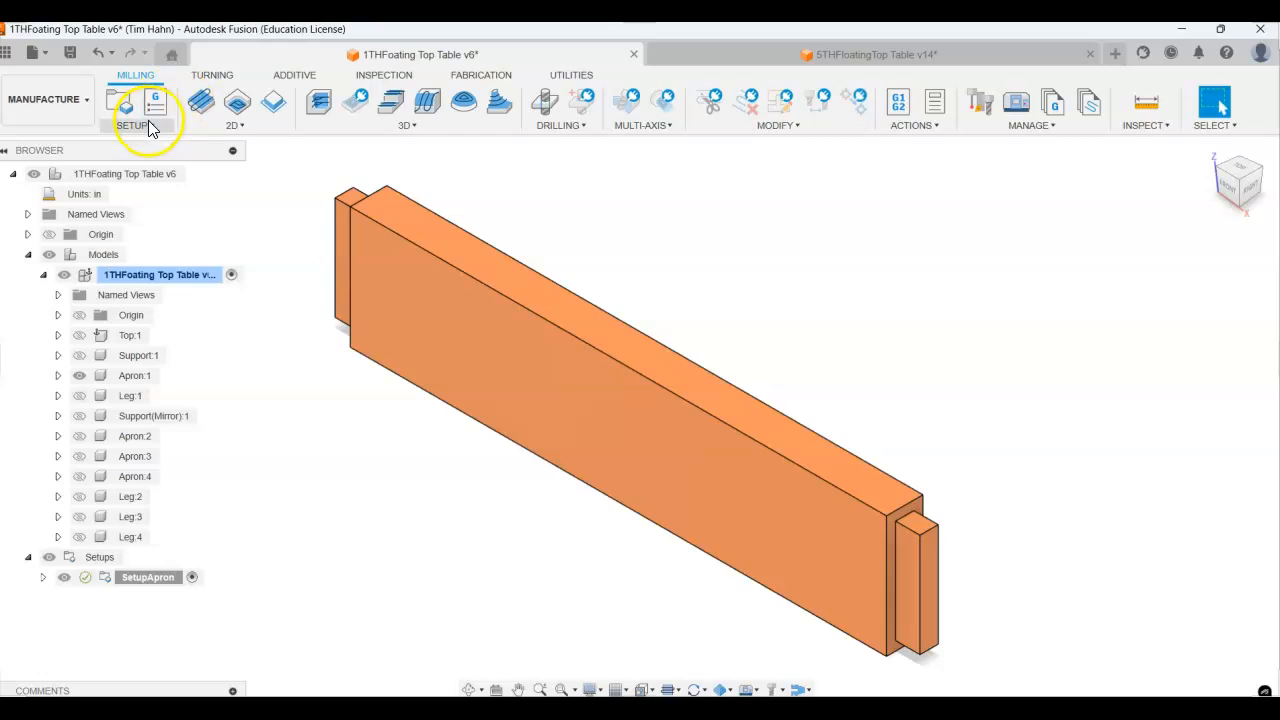
Hide Apron:1 and show Support:1 in the table model.
{"action": "left_click", "coordinate": [84, 380]}
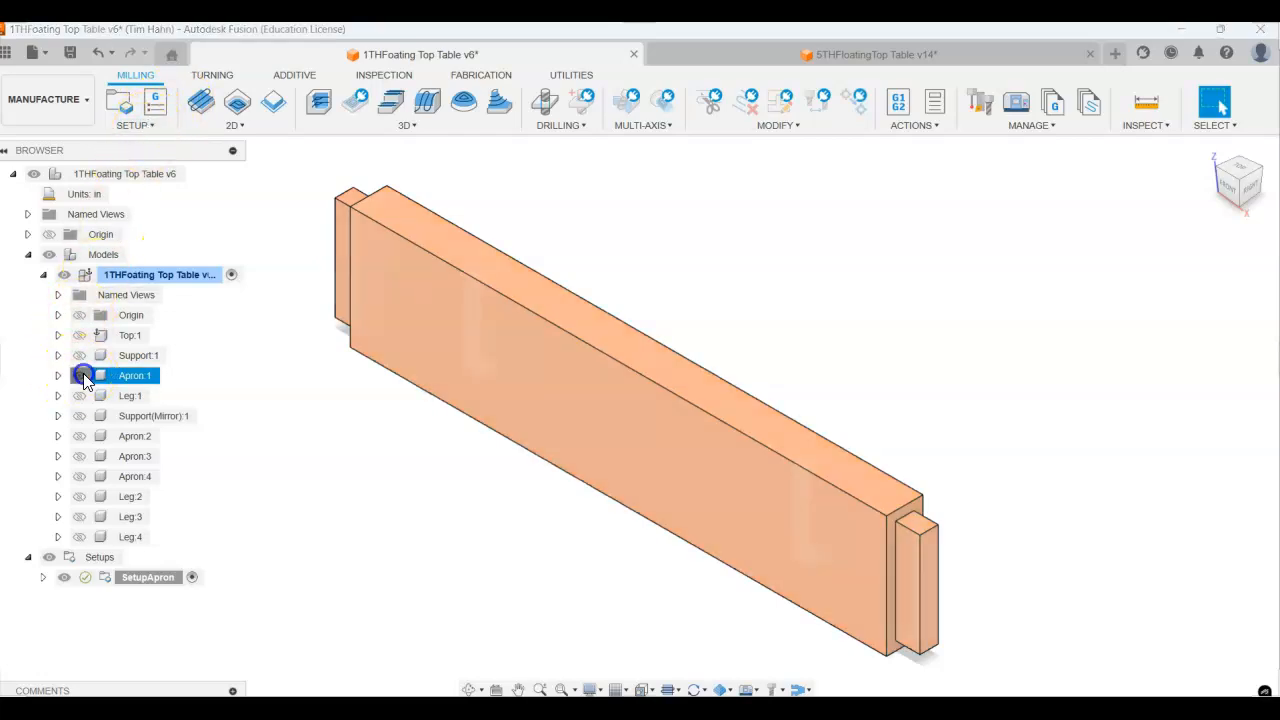
{"action": "left_click", "coordinate": [81, 375]}
{"action": "left_click", "coordinate": [124, 356]}
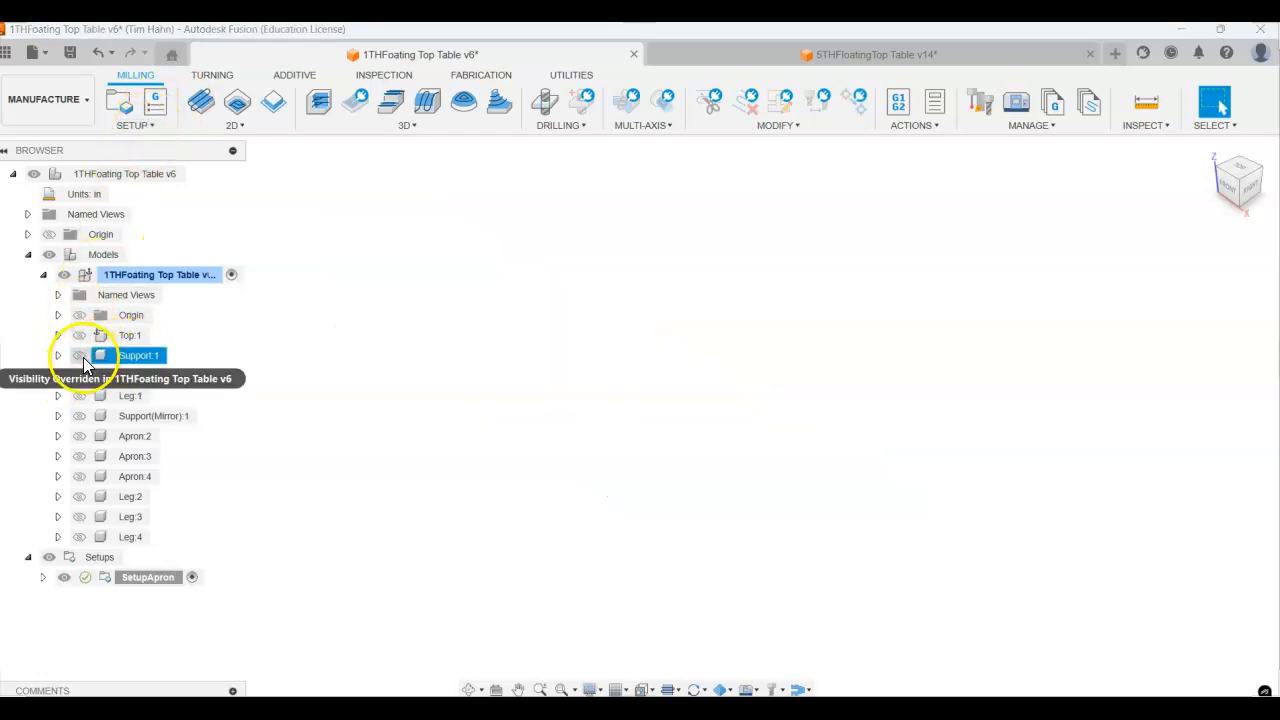
{"action": "left_click", "coordinate": [78, 358]}
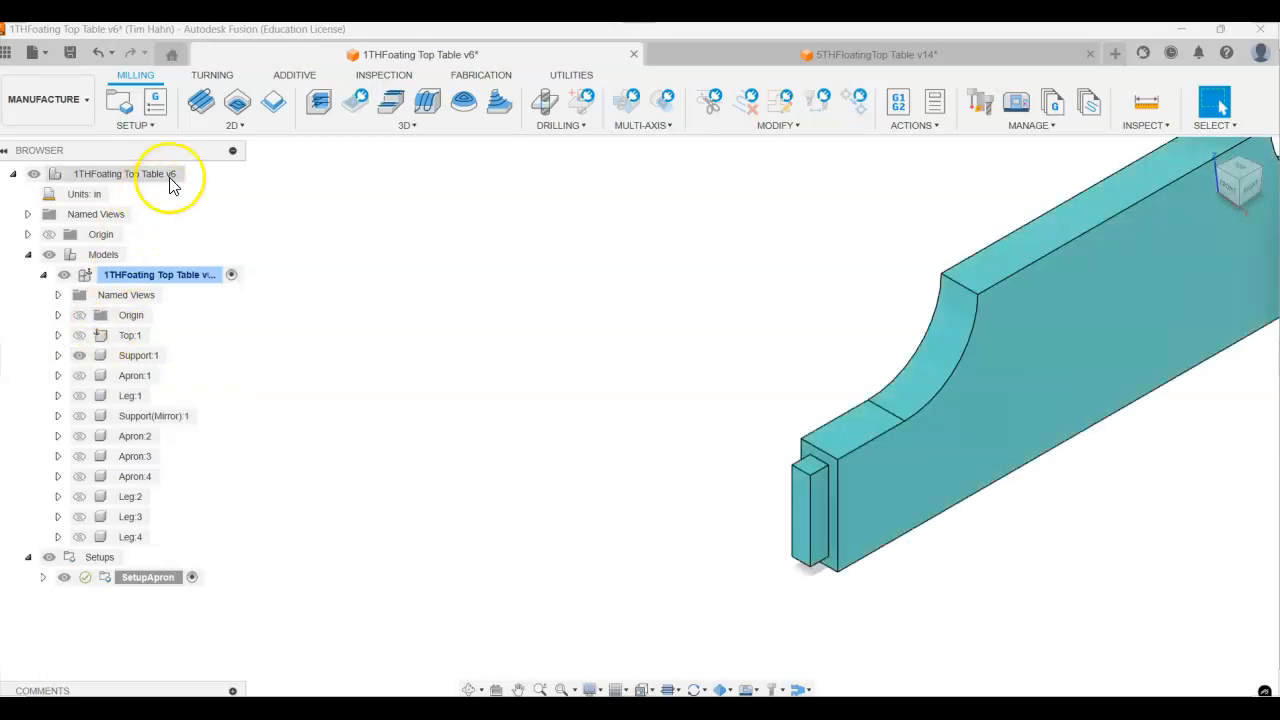
Create a new milling setup, replacing its default model body with Support:1 as the only model.
{"action": "left_click", "coordinate": [151, 127]}
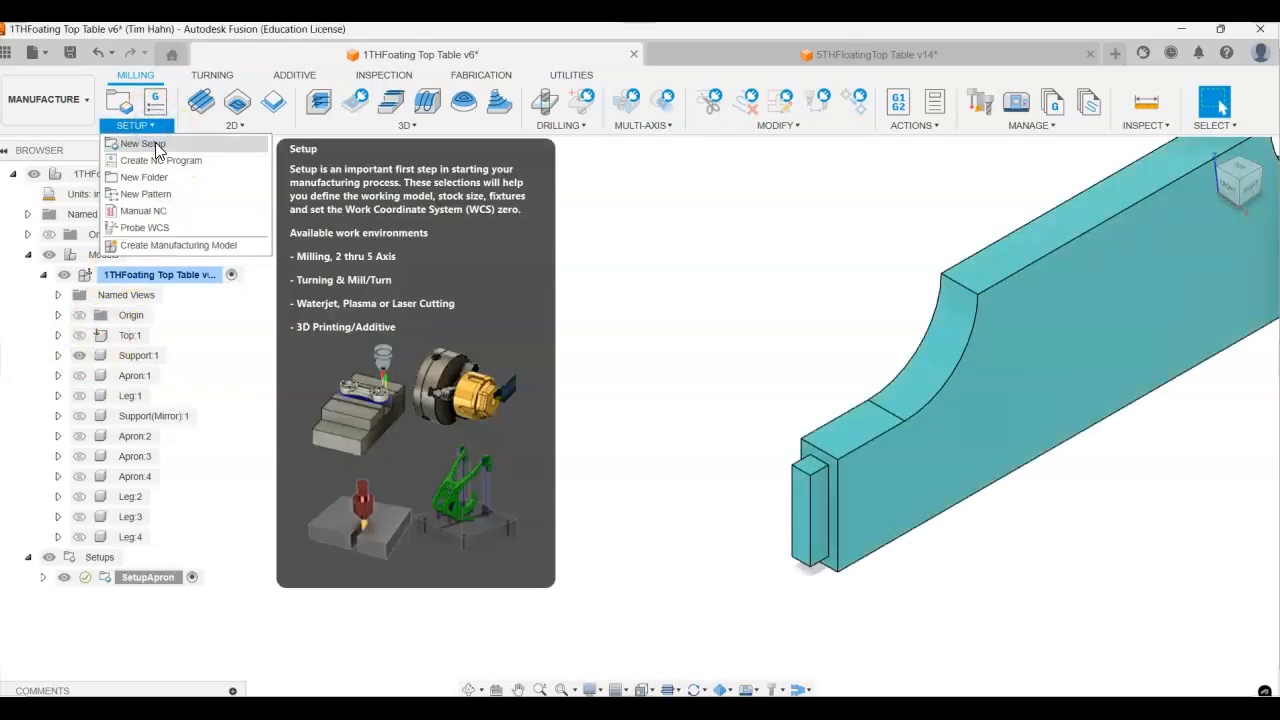
{"action": "left_click", "coordinate": [155, 142]}
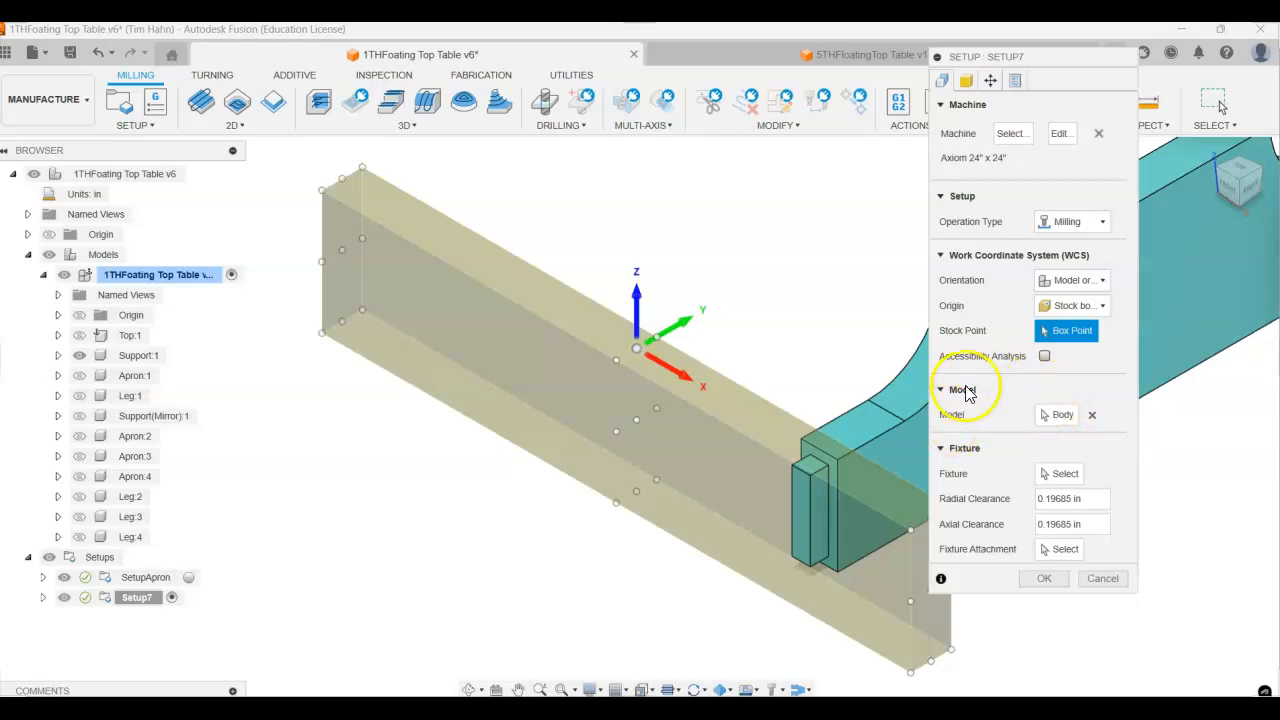
{"action": "left_click", "coordinate": [1093, 423]}
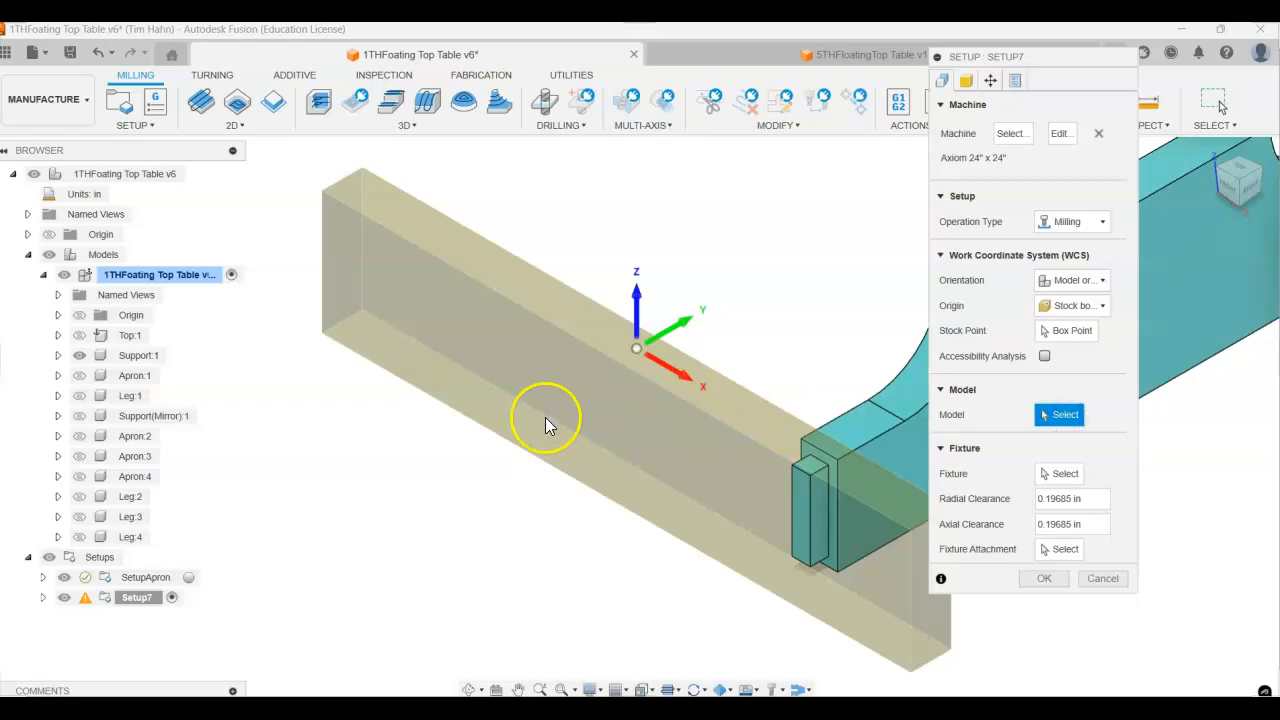
{"action": "left_click", "coordinate": [140, 356]}
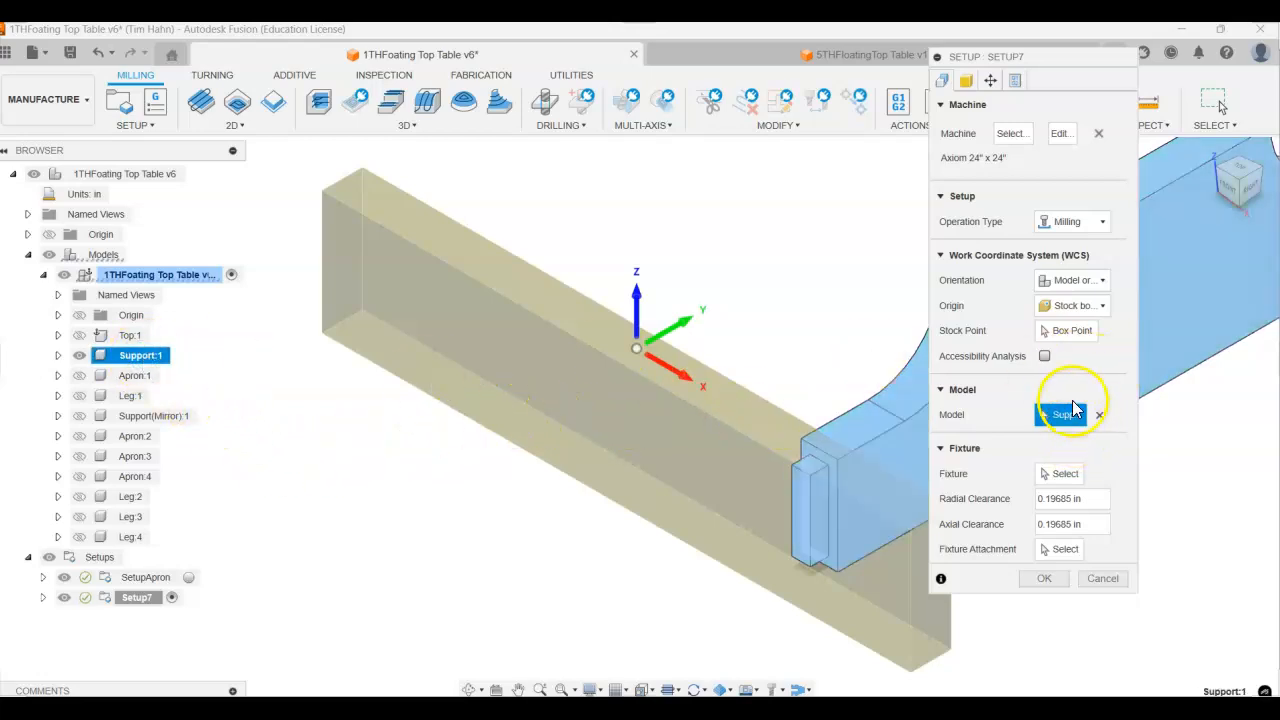
{"action": "left_click", "coordinate": [1042, 582]}
Rename the new support setup as SetupSupport.
{"action": "left_click", "coordinate": [125, 600]}
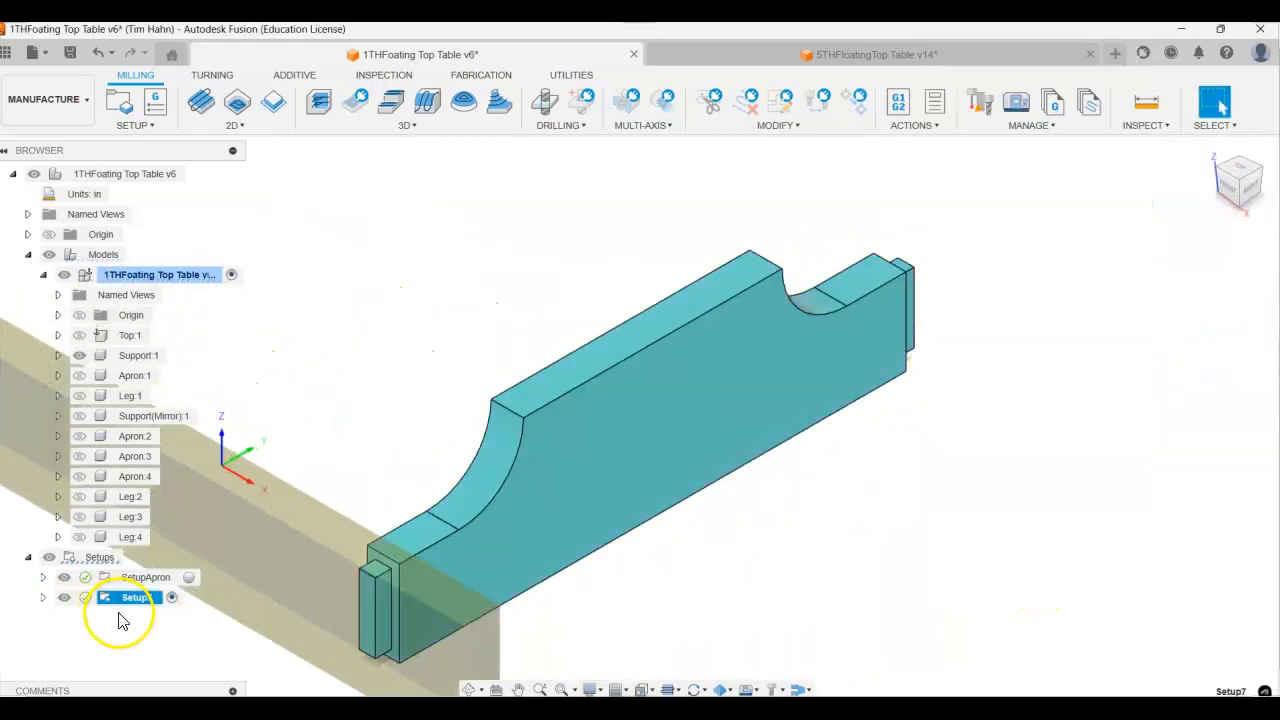
{"action": "right_click", "coordinate": [134, 605]}
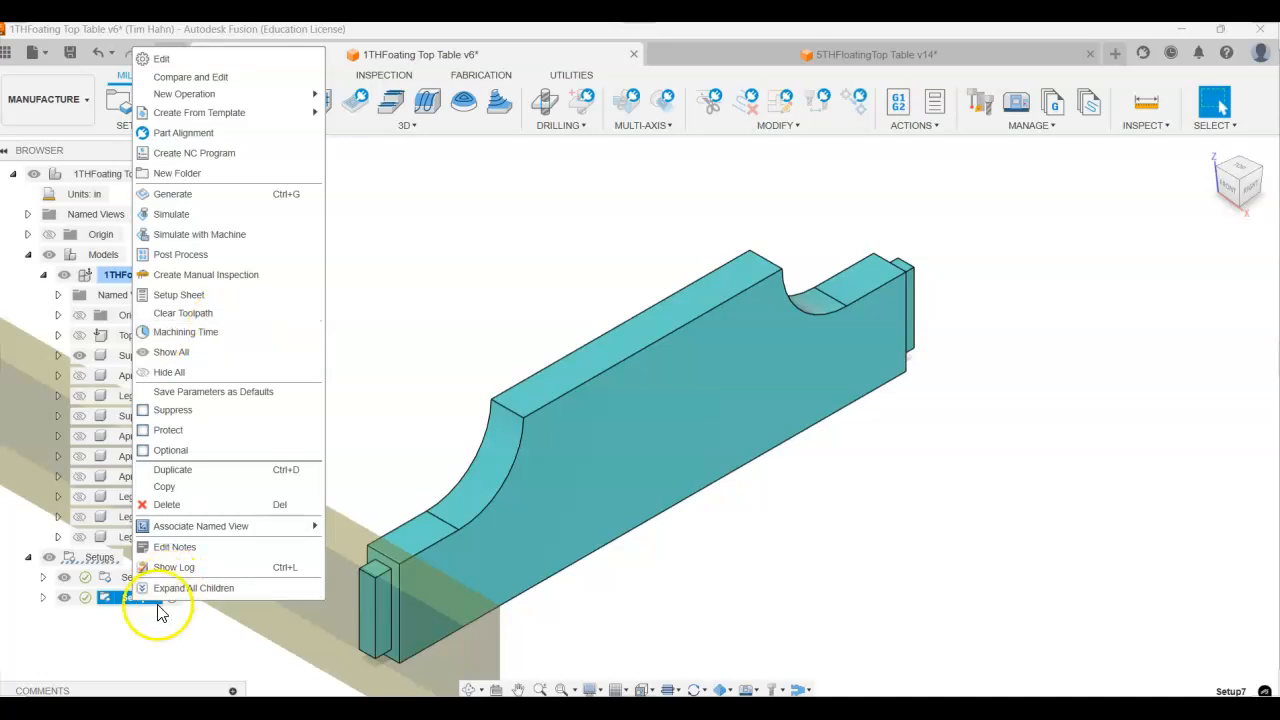
{"action": "double_click", "coordinate": [131, 598]}
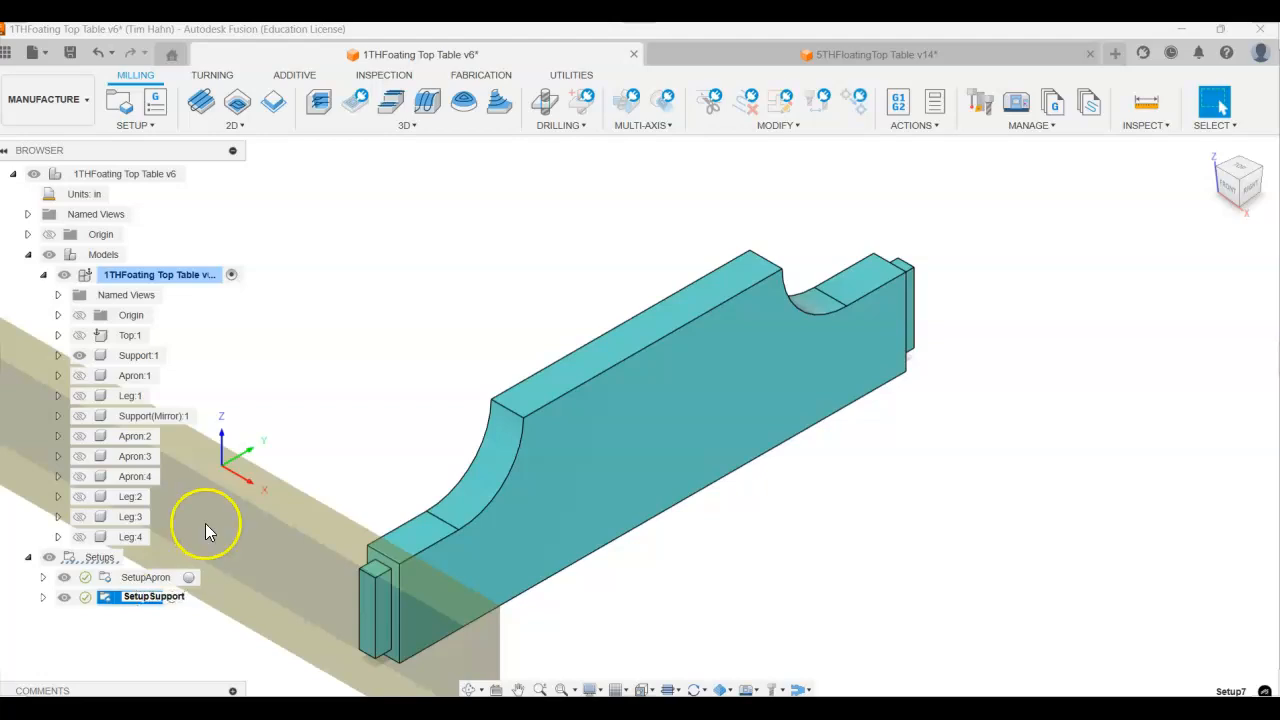
{"action": "left_click", "coordinate": [183, 620]}
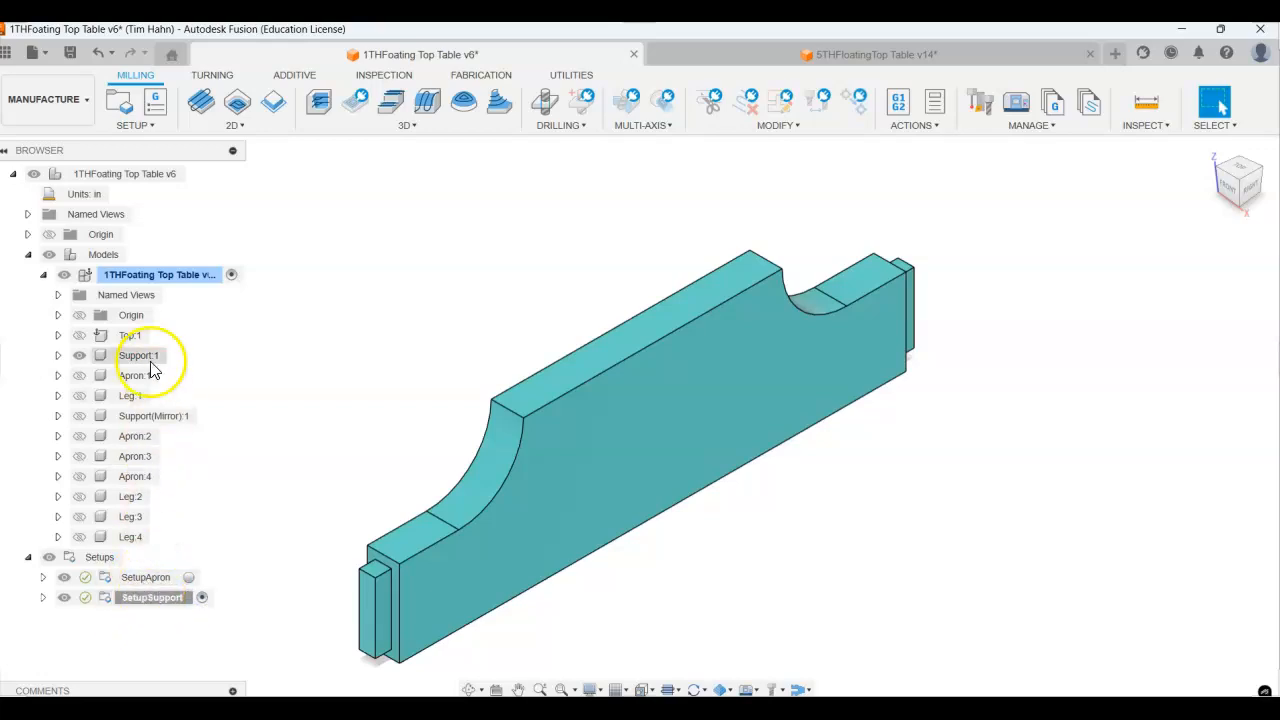
Hide Support:1 and show Leg:1 in the table model.
{"action": "left_click", "coordinate": [88, 356]}
{"action": "left_click", "coordinate": [77, 356]}
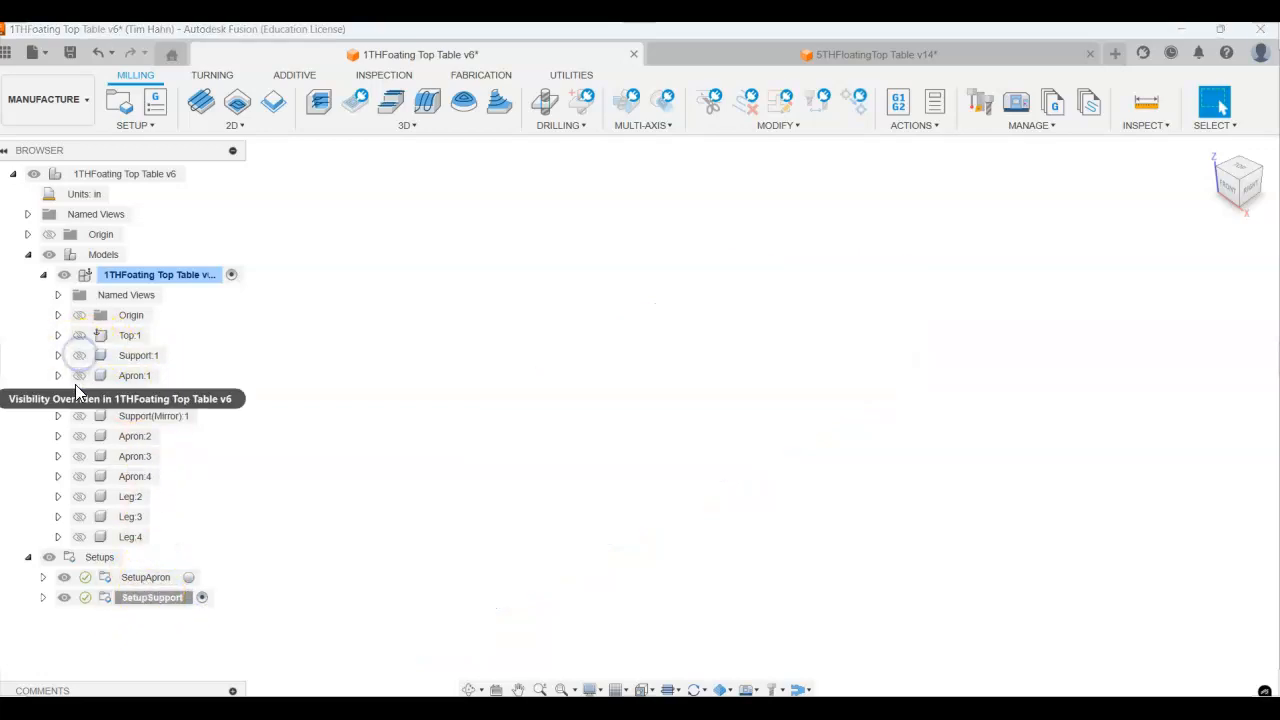
{"action": "left_click", "coordinate": [82, 398]}
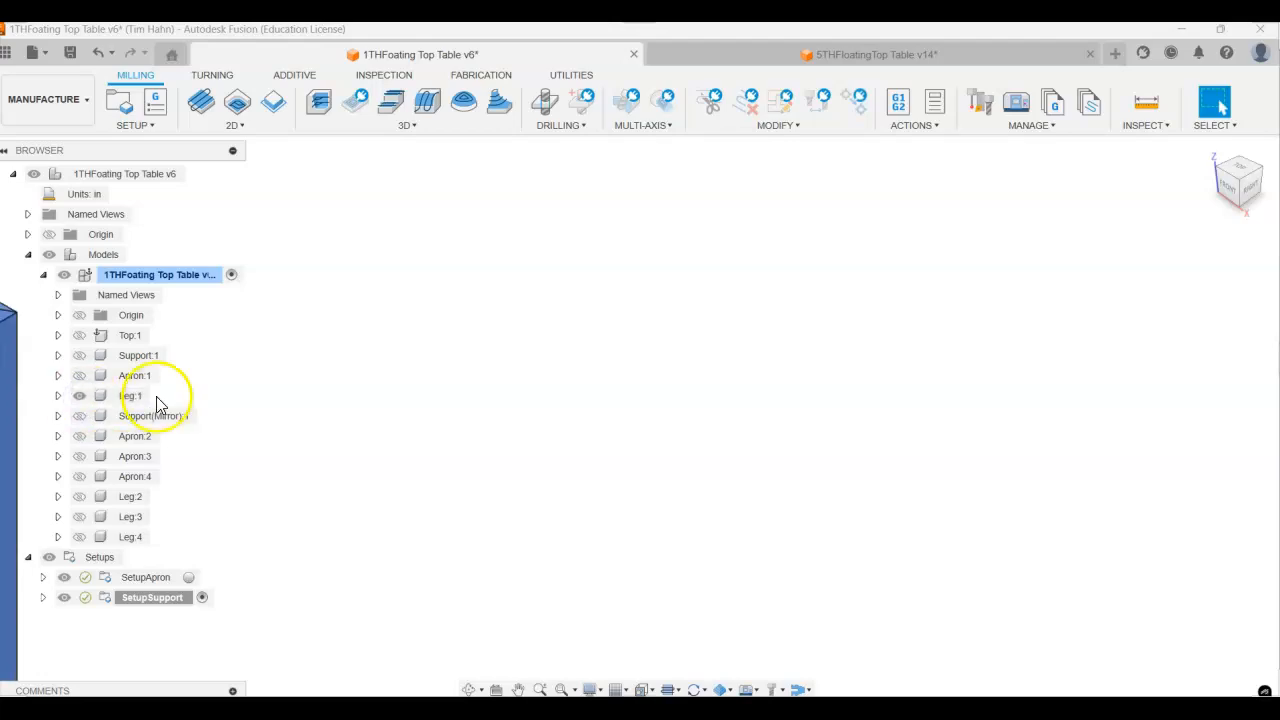
{"action": "scroll", "coordinate": [973, 317], "scroll_direction": "down", "scroll_amount": 4}
{"action": "scroll", "coordinate": [484, 366], "scroll_direction": "up", "scroll_amount": 4}
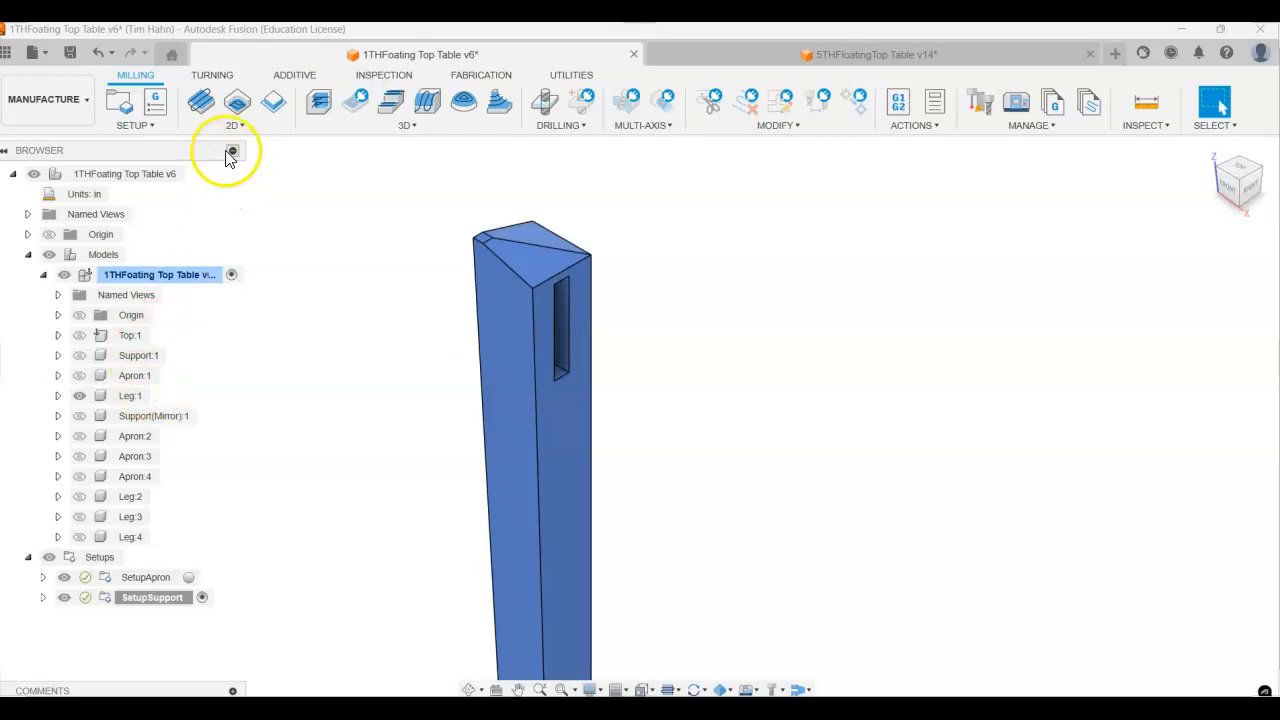
Create another milling setup, replacing its default model body with Leg:1 as the only model.
{"action": "left_click", "coordinate": [151, 124]}
{"action": "left_click", "coordinate": [140, 144]}
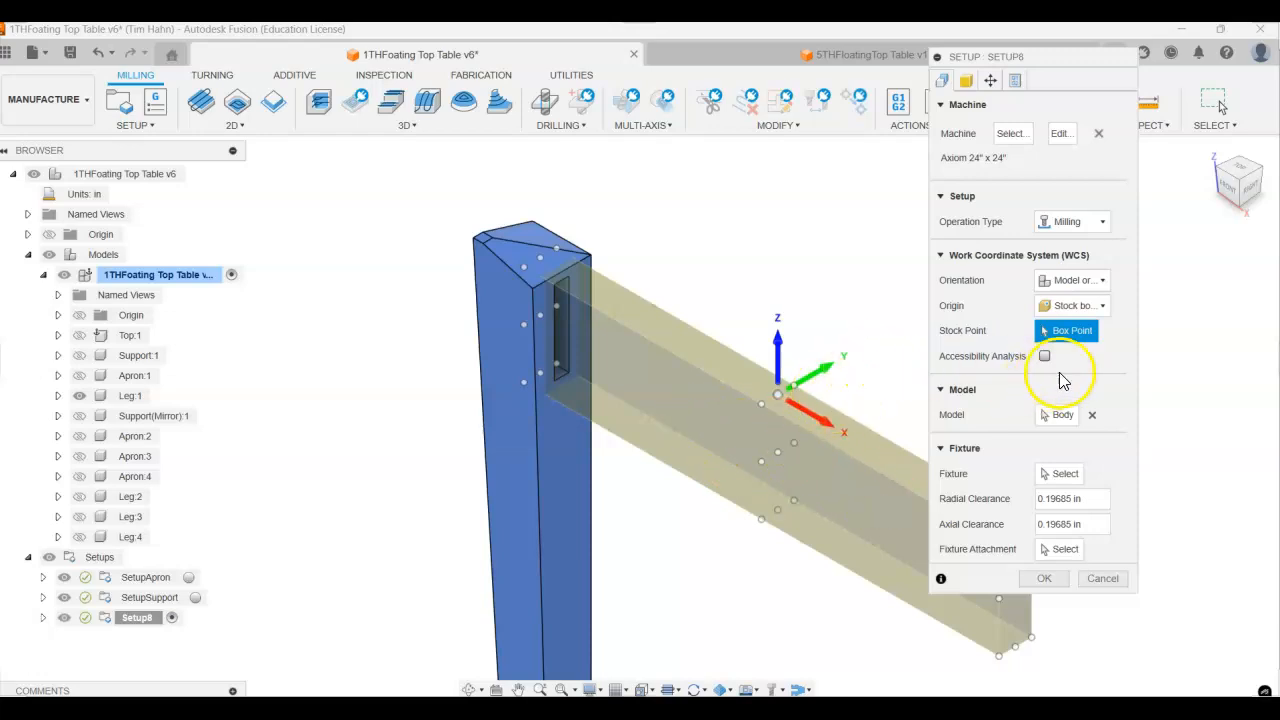
{"action": "left_click", "coordinate": [1093, 418]}
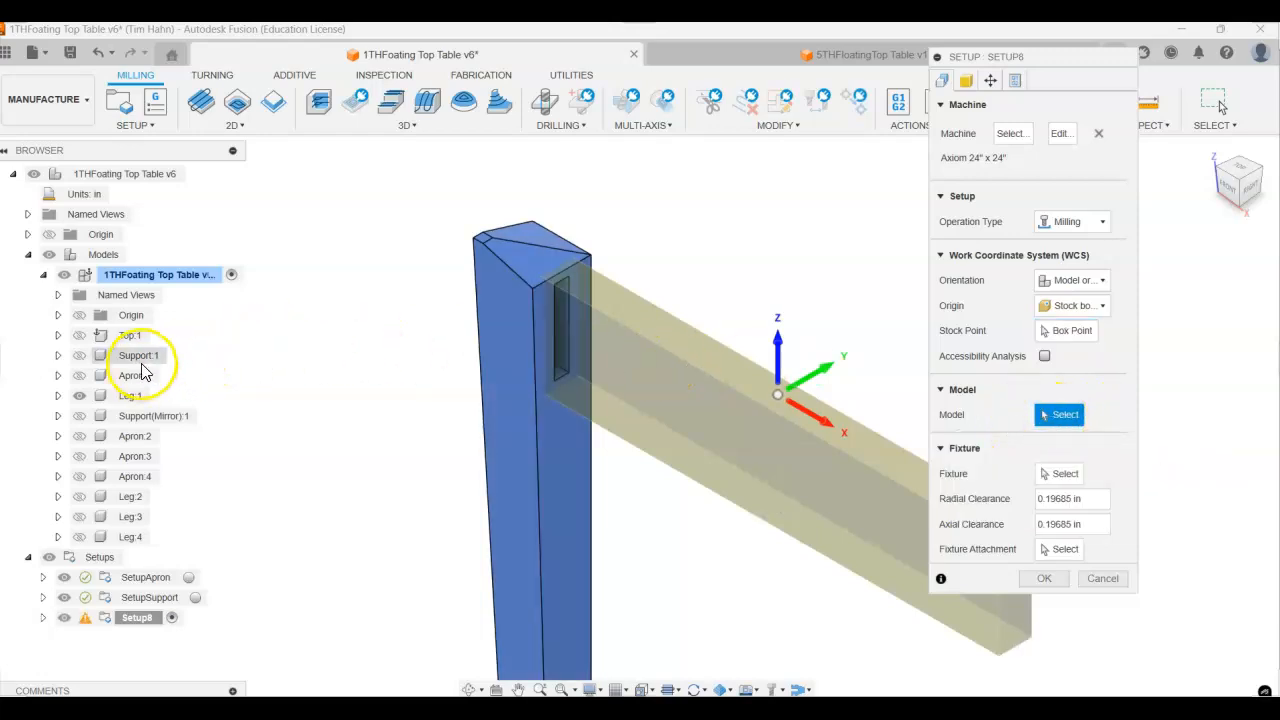
{"action": "left_click", "coordinate": [120, 397]}
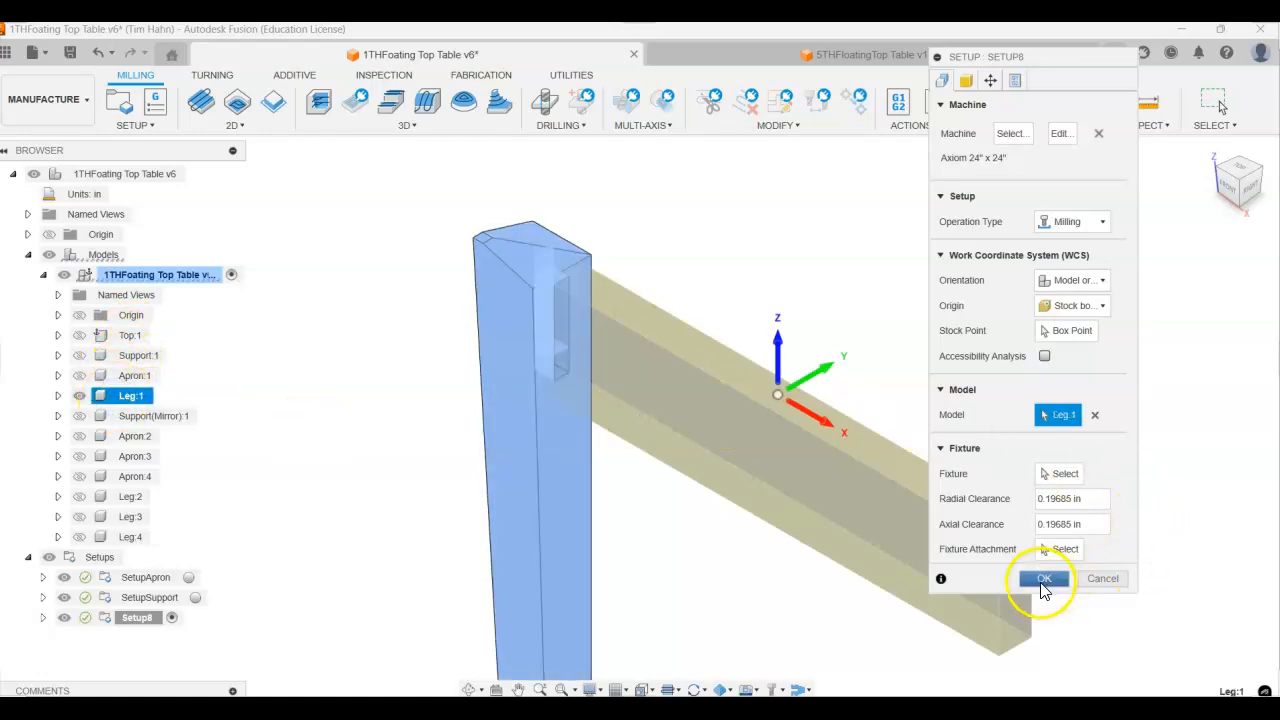
{"action": "left_click", "coordinate": [1042, 580]}
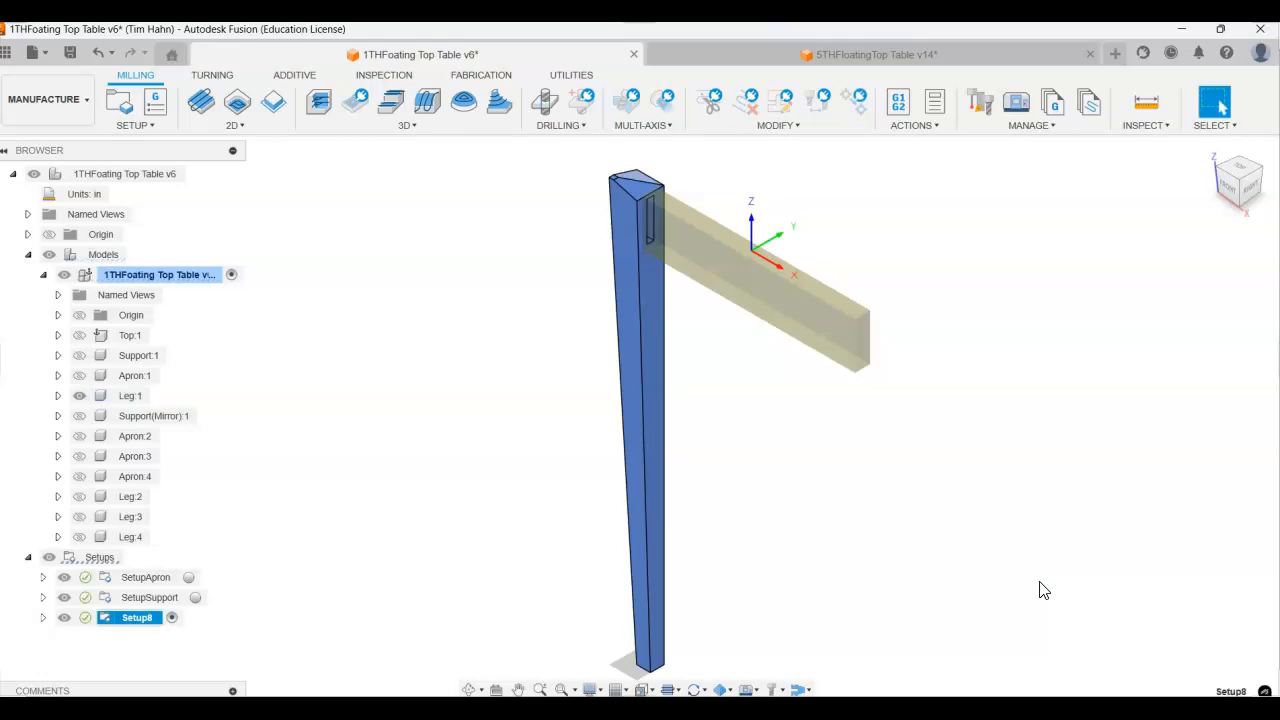
Rename the new leg setup as SetupLeg and collapse the list of manufacturing models.
{"action": "left_click", "coordinate": [135, 619]}
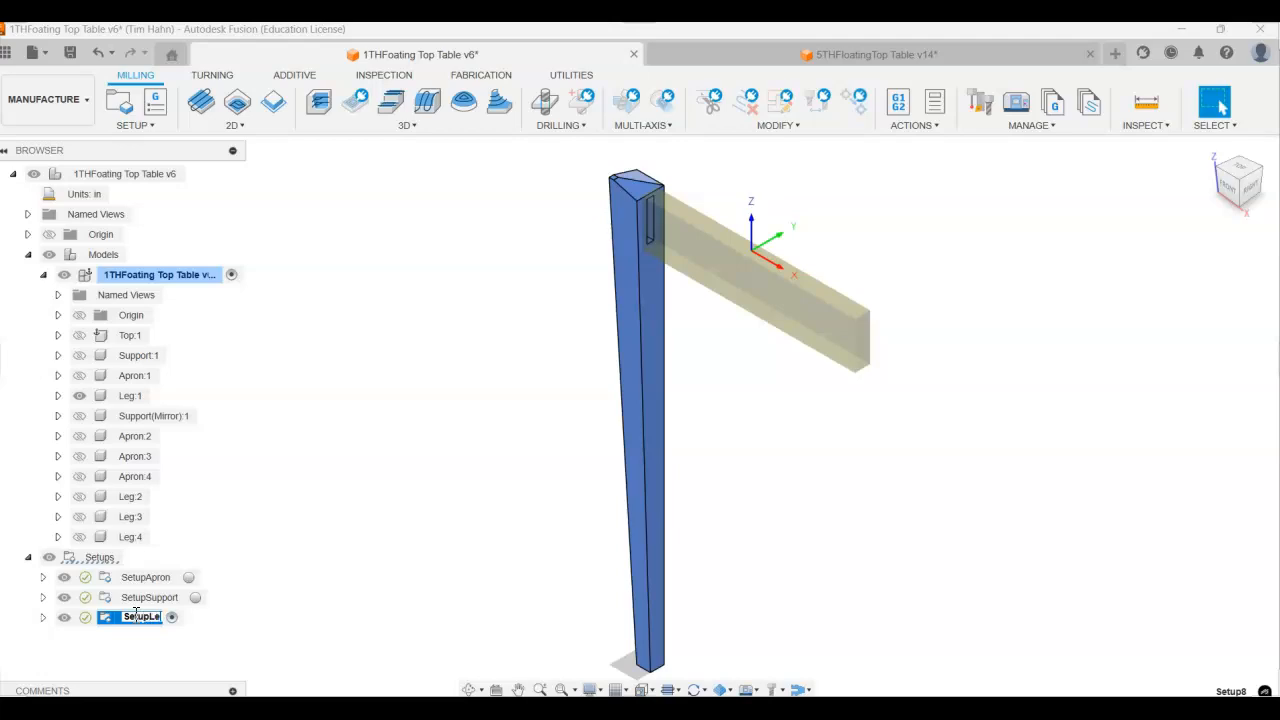
{"action": "left_click", "coordinate": [271, 500]}
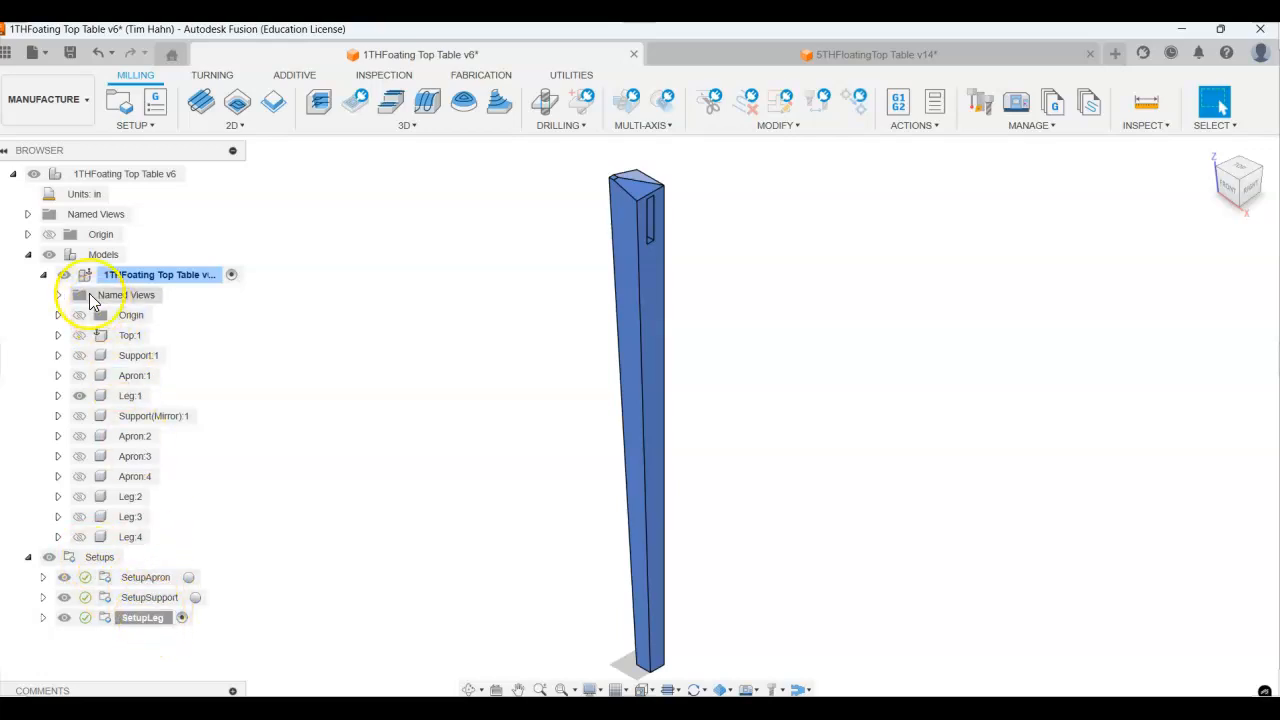
{"action": "left_click", "coordinate": [27, 256]}
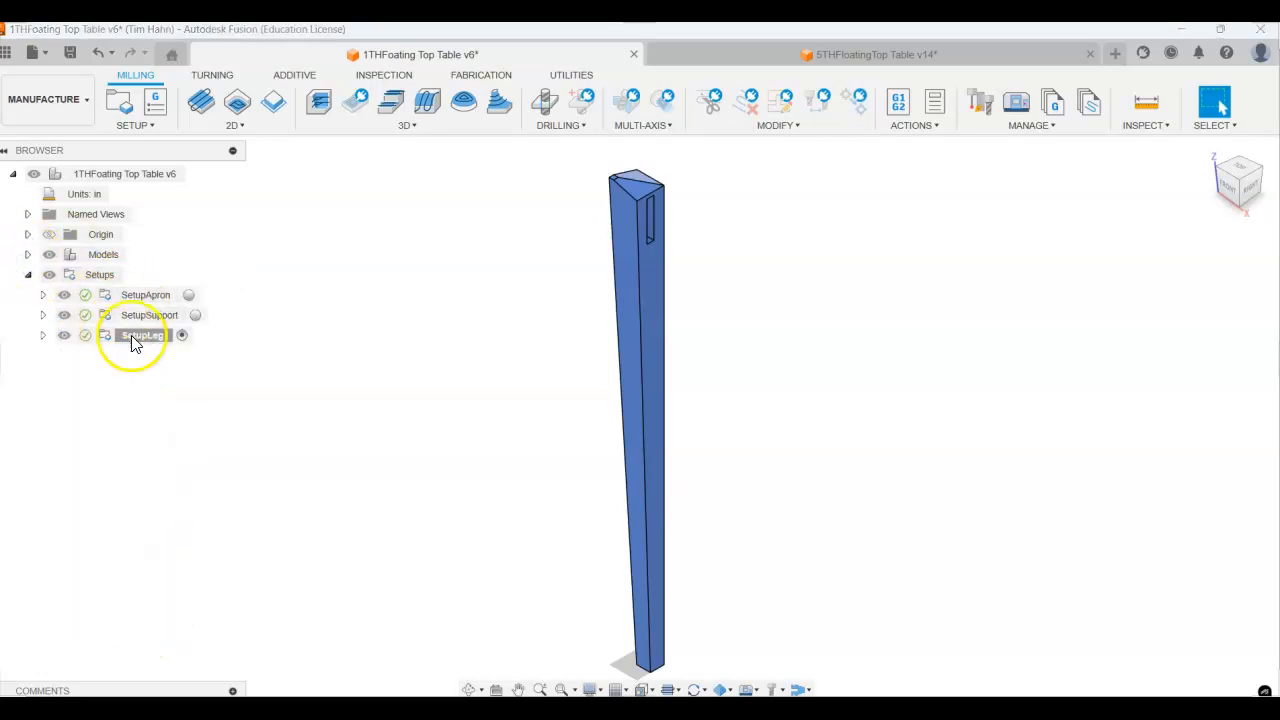